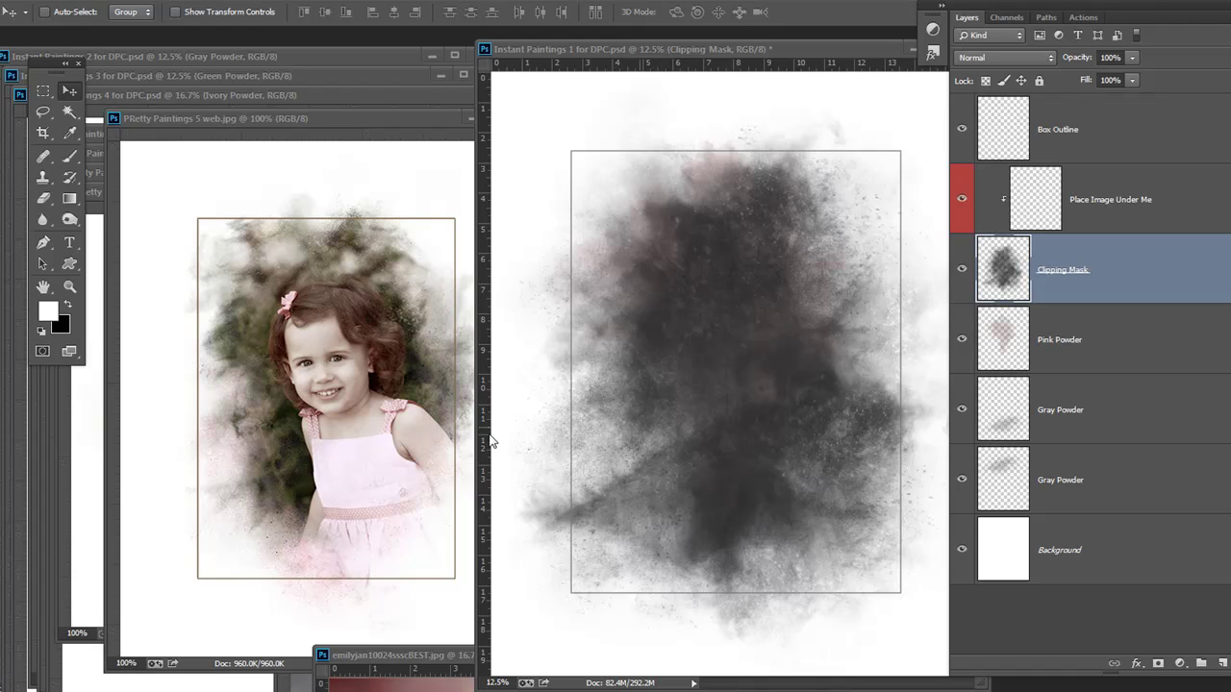
Step: Rearrange the Pretty Paintings 5, Instant Paintings 1 and wedding example windows to compare the finished paintings
{"action": "left_click", "coordinate": [342, 116]}
{"action": "left_click_drag", "start_coordinate": [342, 116], "coordinate": [450, 136]}
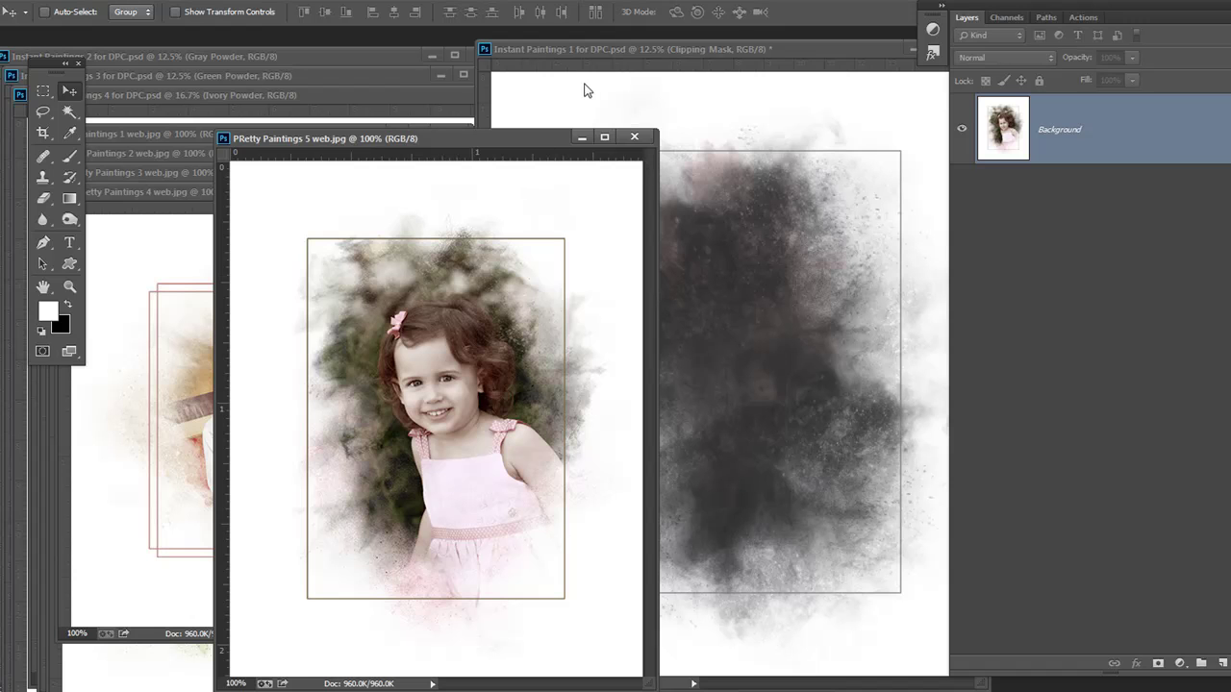
{"action": "left_click_drag", "start_coordinate": [584, 53], "coordinate": [488, 70]}
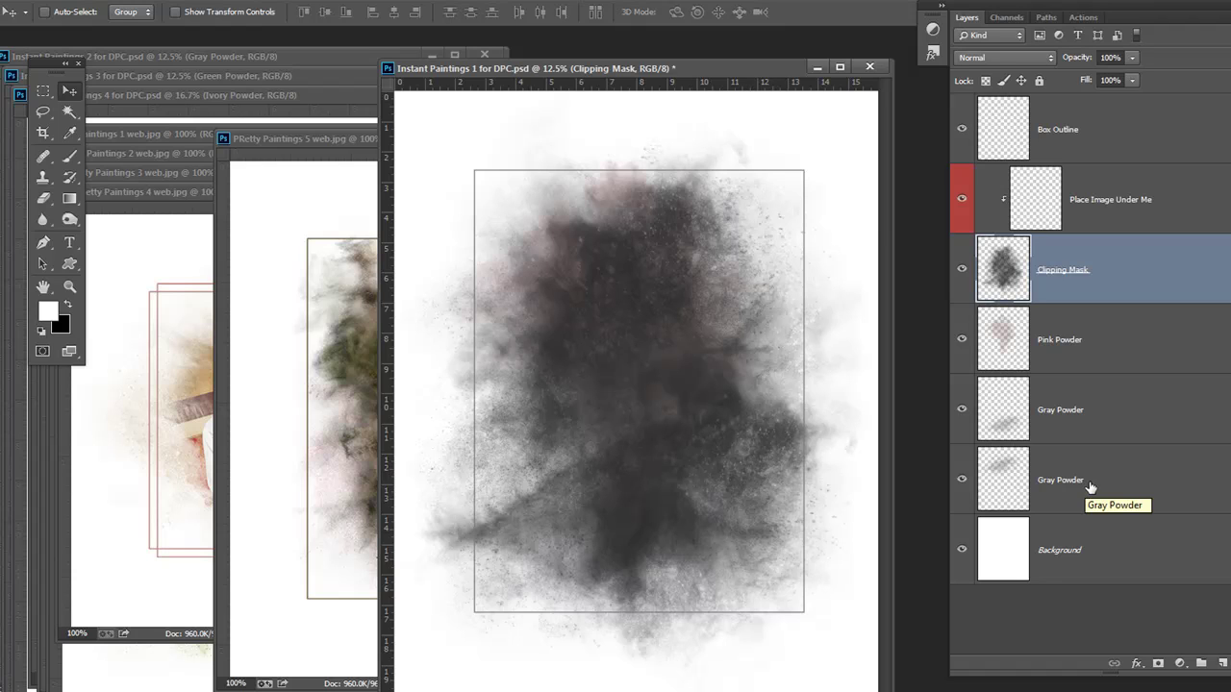
{"action": "left_click", "coordinate": [196, 263]}
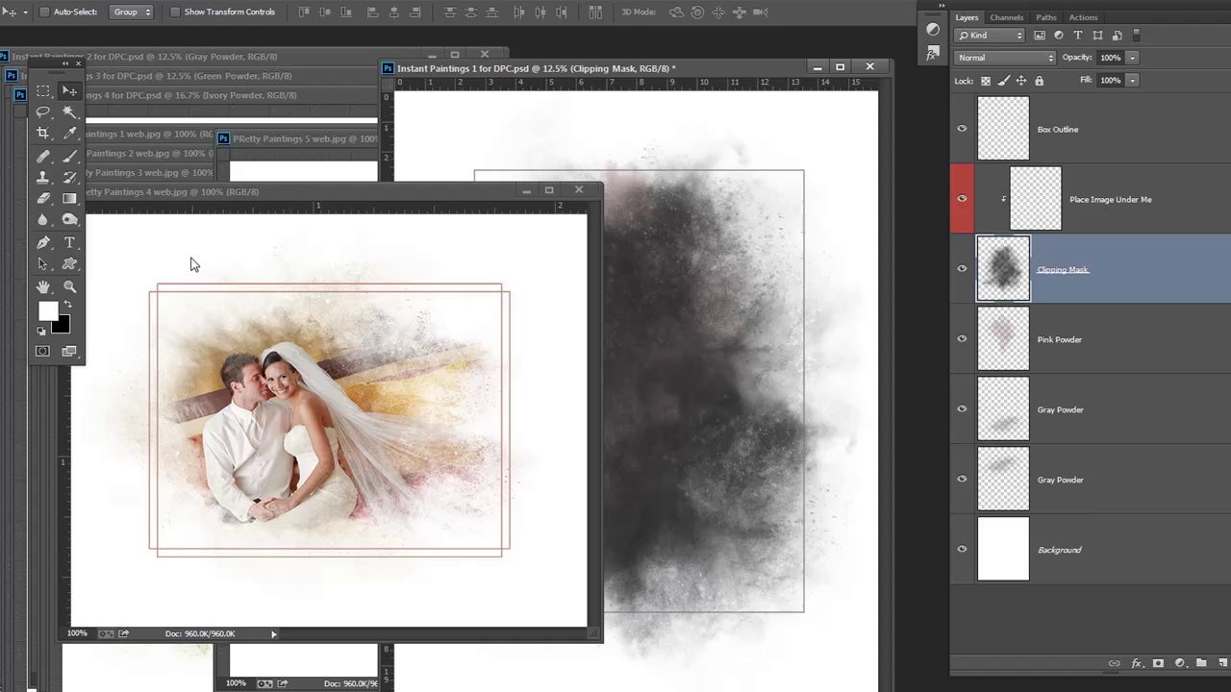
{"action": "left_click_drag", "start_coordinate": [300, 189], "coordinate": [400, 131]}
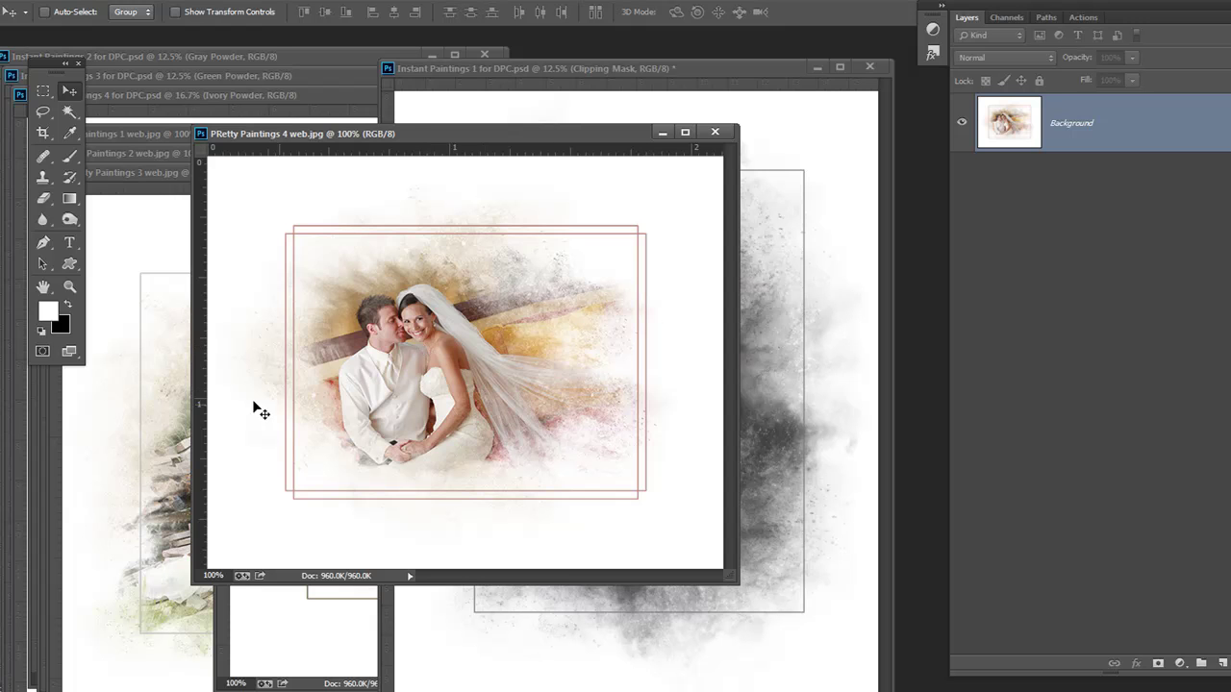
{"action": "left_click", "coordinate": [151, 234]}
{"action": "mouse_move", "coordinate": [218, 172]}
{"action": "left_mouse_down"}
{"action": "mouse_move", "coordinate": [359, 130]}
{"action": "mouse_move", "coordinate": [332, 175]}
{"action": "left_mouse_up"}
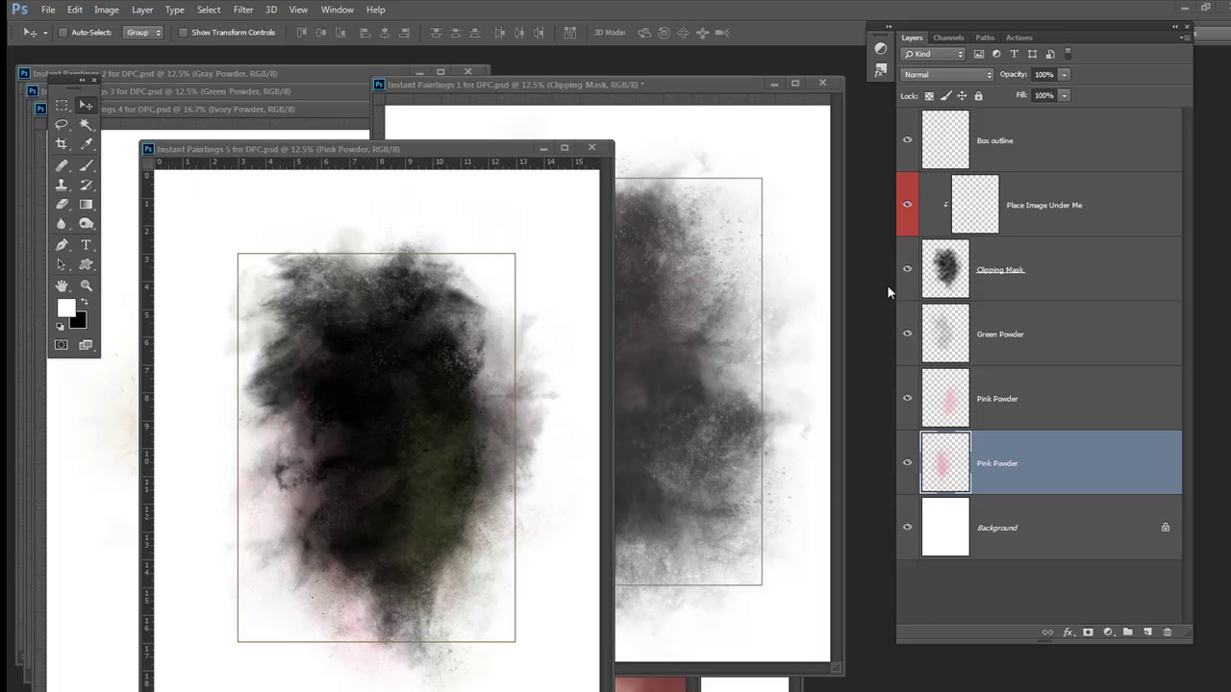
Step: Toggle Pink Powder, close Instant Paintings 5 without saving, and move the ballerina photo to the upper left
{"action": "left_click", "coordinate": [906, 398]}
{"action": "left_click", "coordinate": [906, 398]}
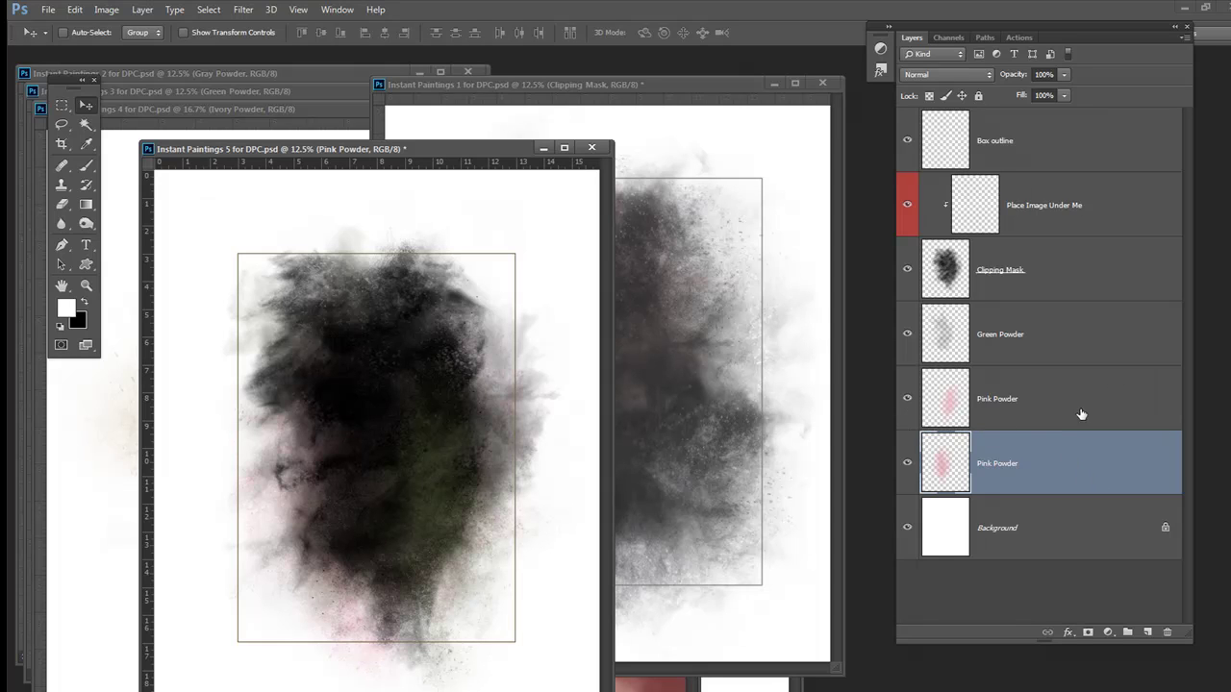
{"action": "left_click", "coordinate": [591, 147]}
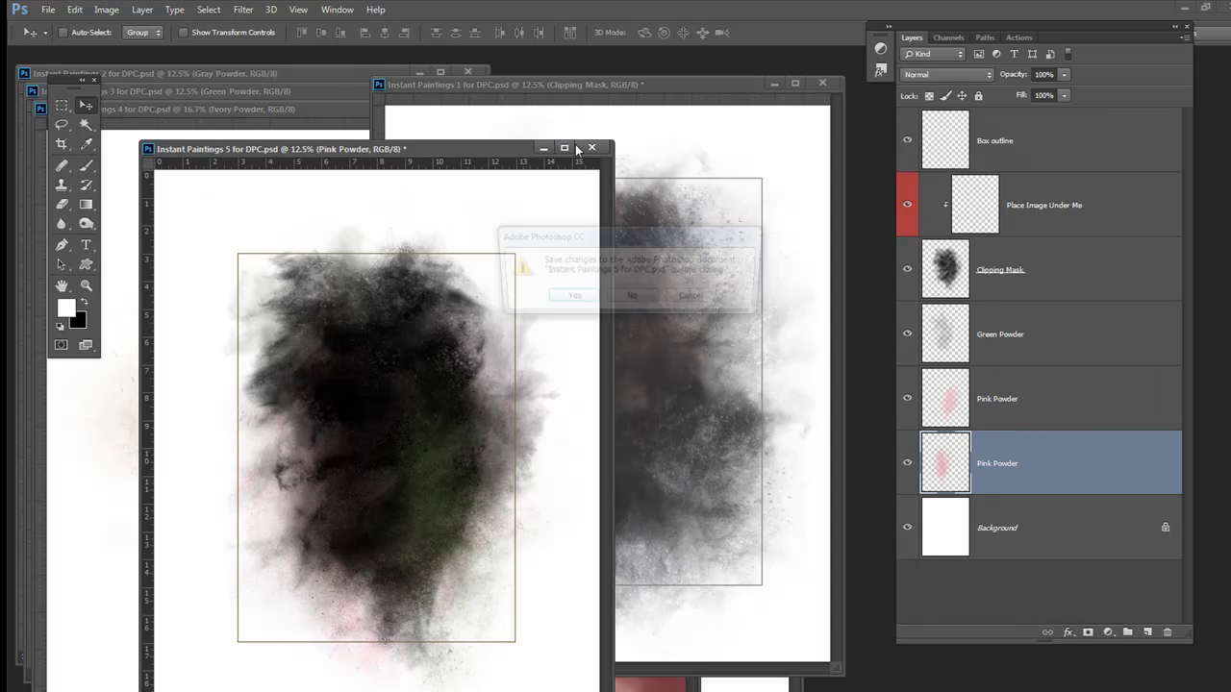
{"action": "left_click", "coordinate": [628, 299]}
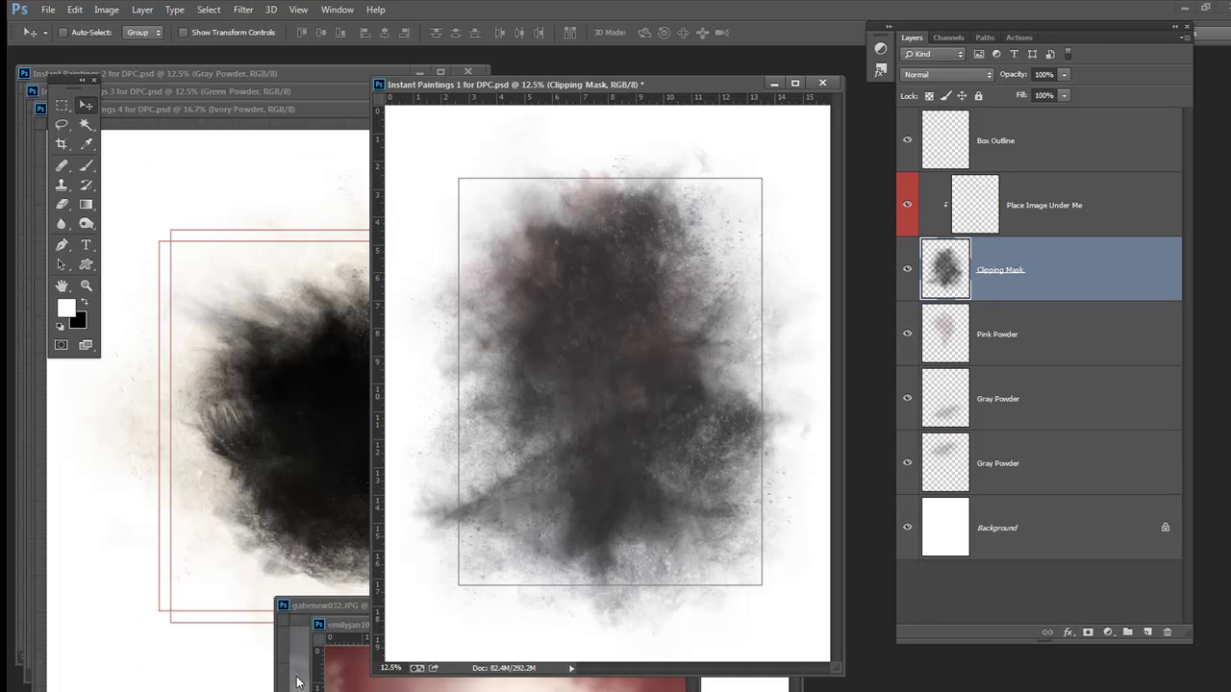
{"action": "mouse_move", "coordinate": [344, 627]}
{"action": "left_mouse_down"}
{"action": "mouse_move", "coordinate": [217, 109]}
{"action": "mouse_move", "coordinate": [231, 112]}
{"action": "left_mouse_up"}
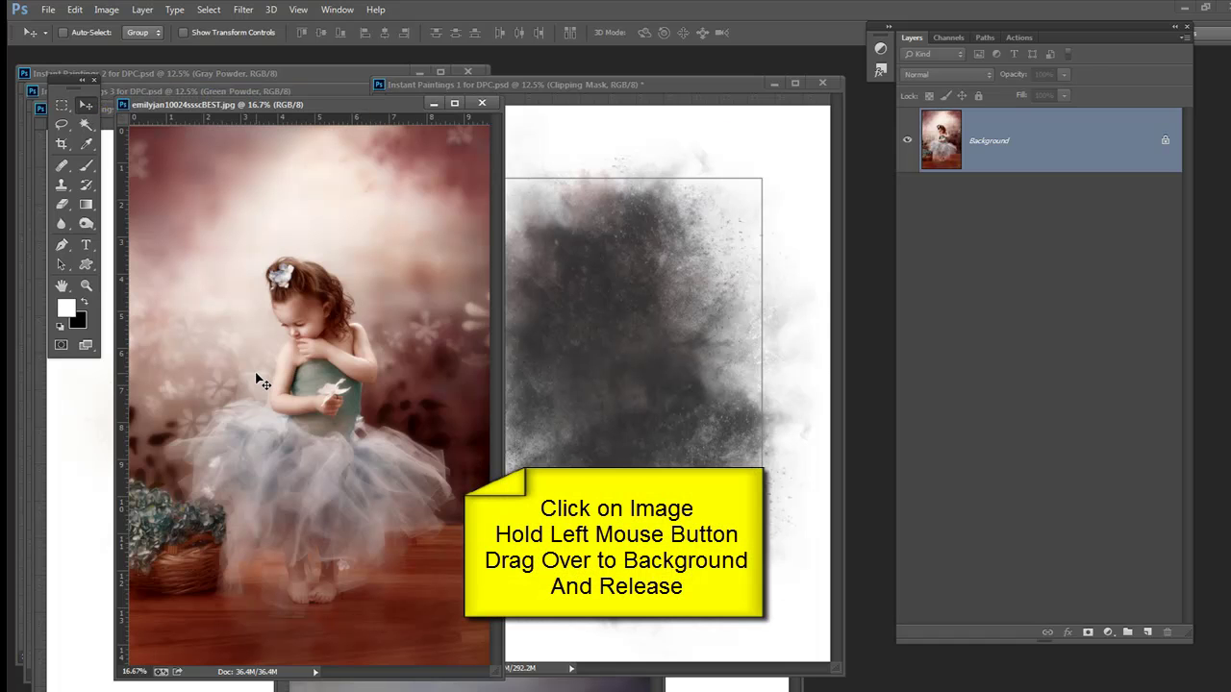
Step: Copy the ballerina photo into Instant Paintings 1, stack Layer 1 above Clipping Mask, and shift it left
{"action": "left_click_drag", "start_coordinate": [259, 383], "coordinate": [627, 364]}
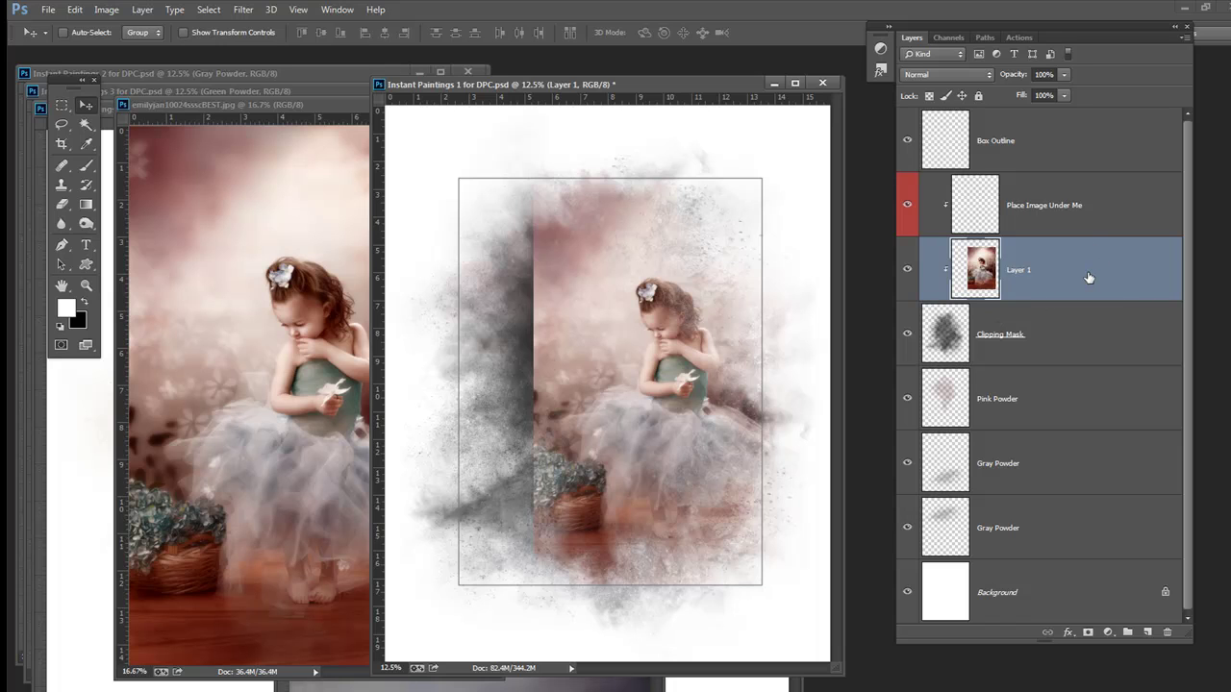
{"action": "left_click_drag", "start_coordinate": [1089, 277], "coordinate": [1060, 416]}
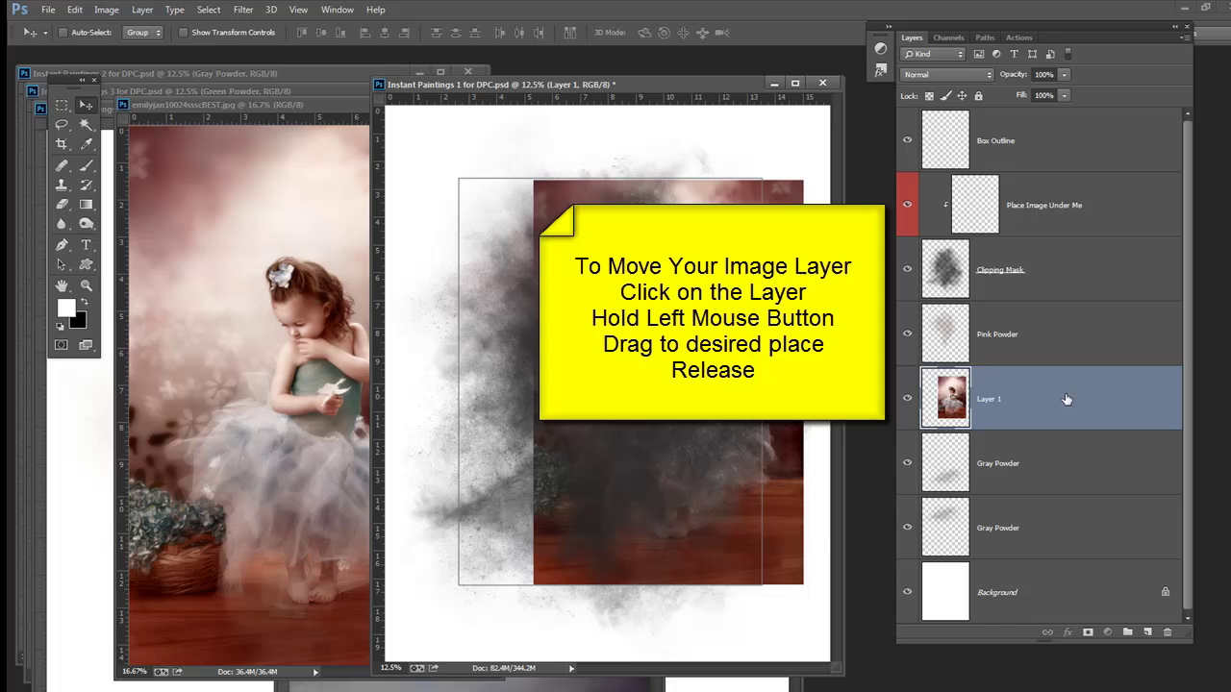
{"action": "left_click_drag", "start_coordinate": [1065, 399], "coordinate": [1055, 253]}
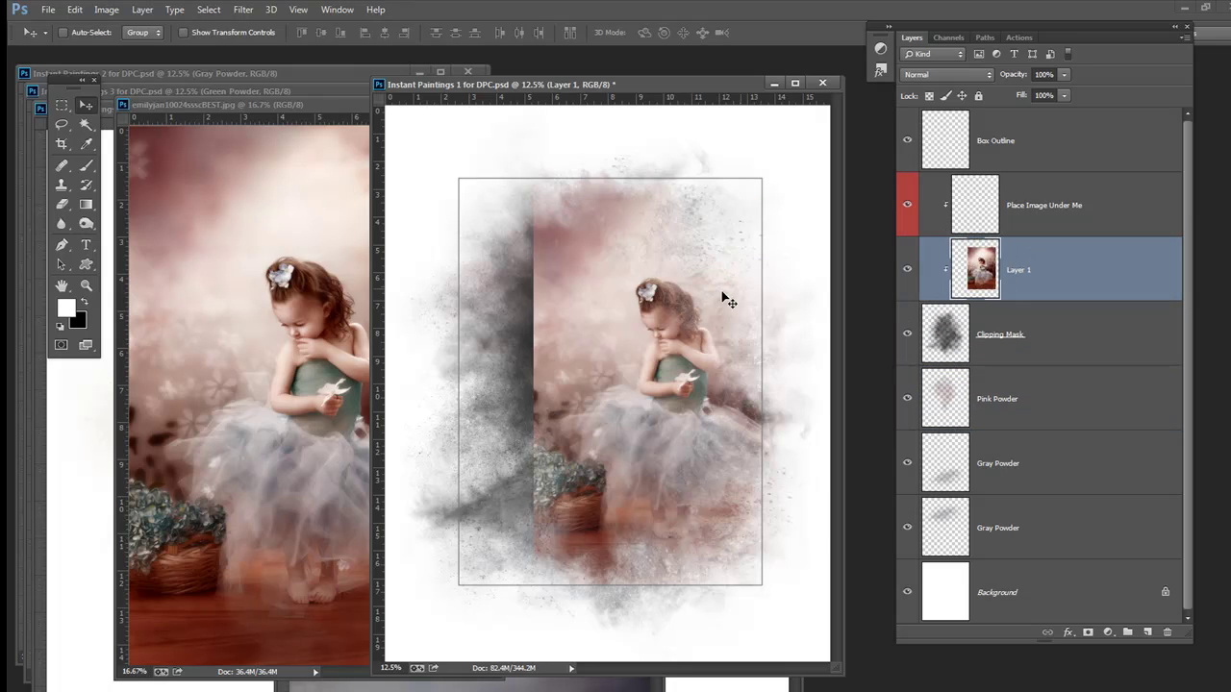
{"action": "left_click_drag", "start_coordinate": [684, 359], "coordinate": [613, 340]}
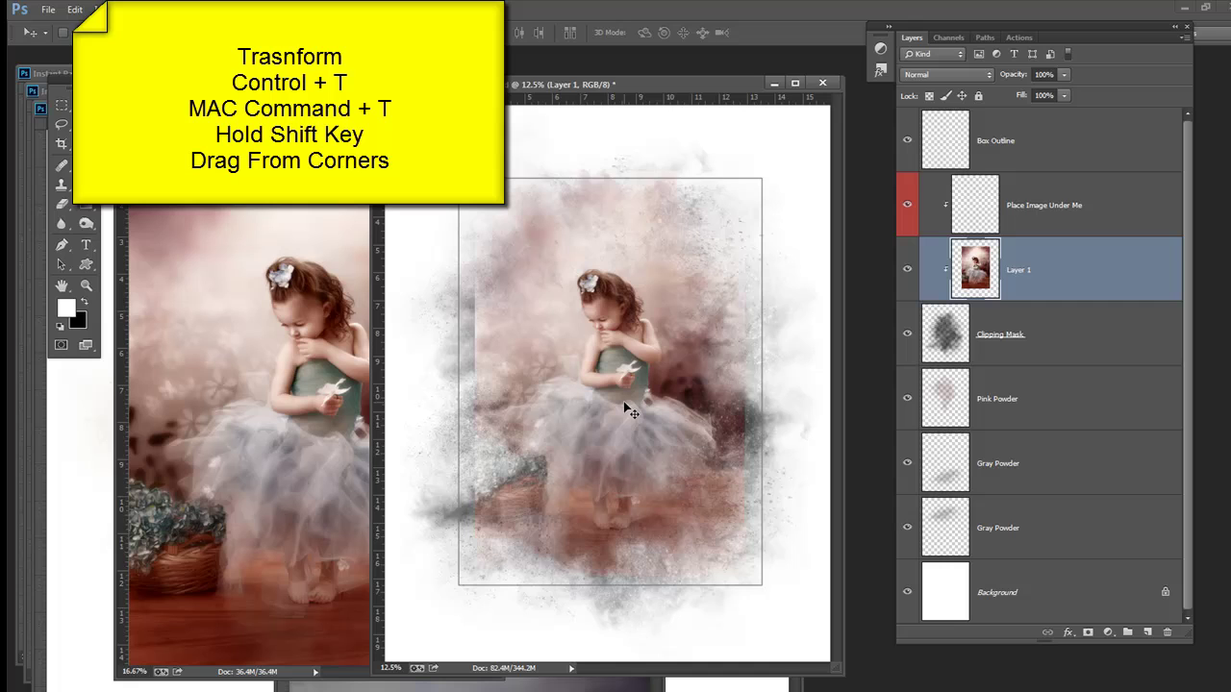
Step: Scale Layer 1 up proportionally from two corners and re-center it inside the powder frame
{"action": "key", "text": "ctrl+t"}
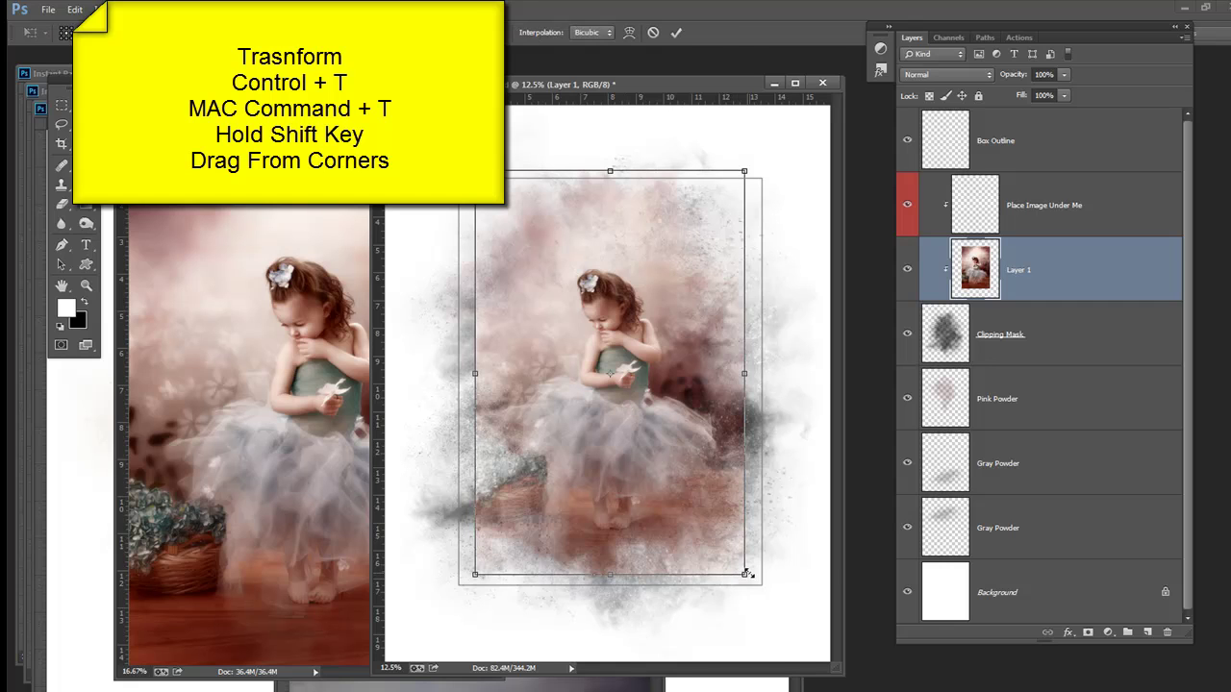
{"action": "left_click_drag", "start_coordinate": [742, 575], "coordinate": [761, 599]}
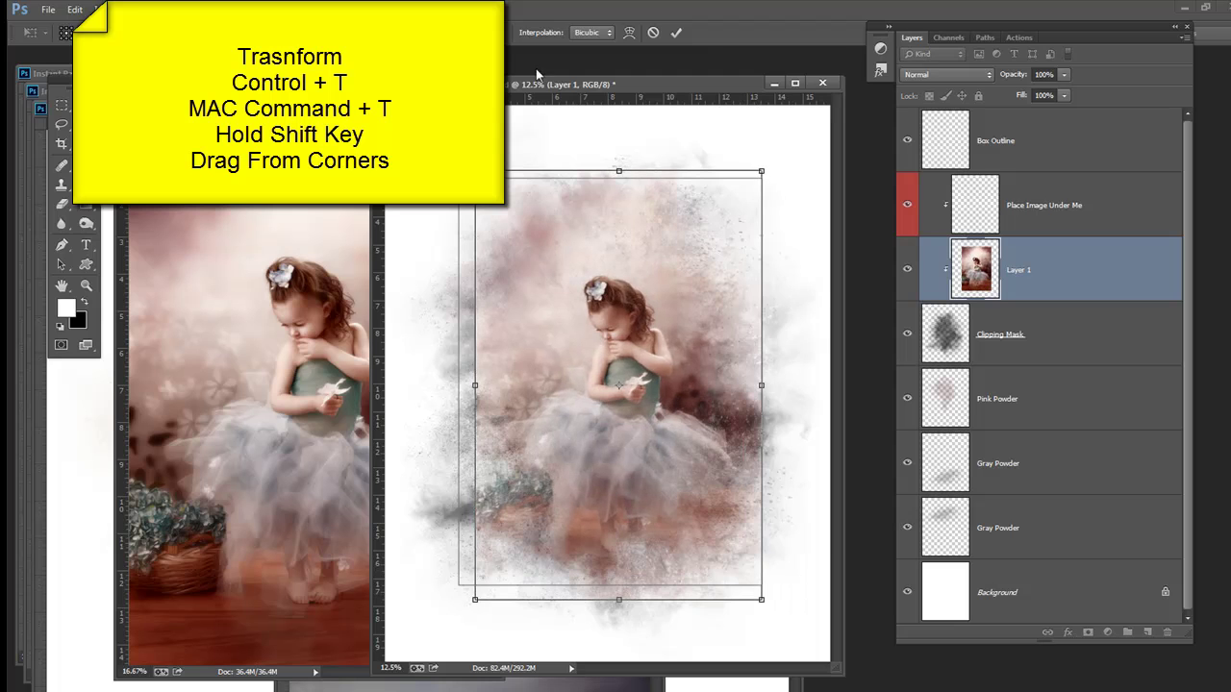
{"action": "left_click_drag", "start_coordinate": [475, 171], "coordinate": [454, 146]}
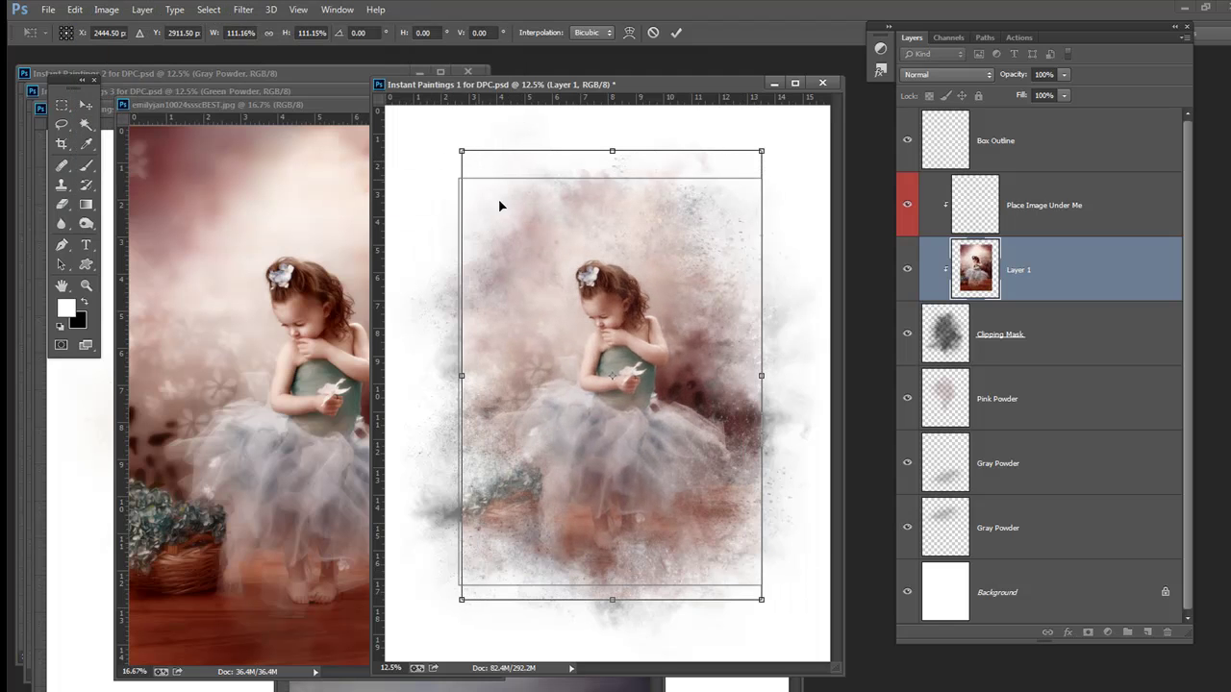
{"action": "left_click_drag", "start_coordinate": [560, 253], "coordinate": [573, 272]}
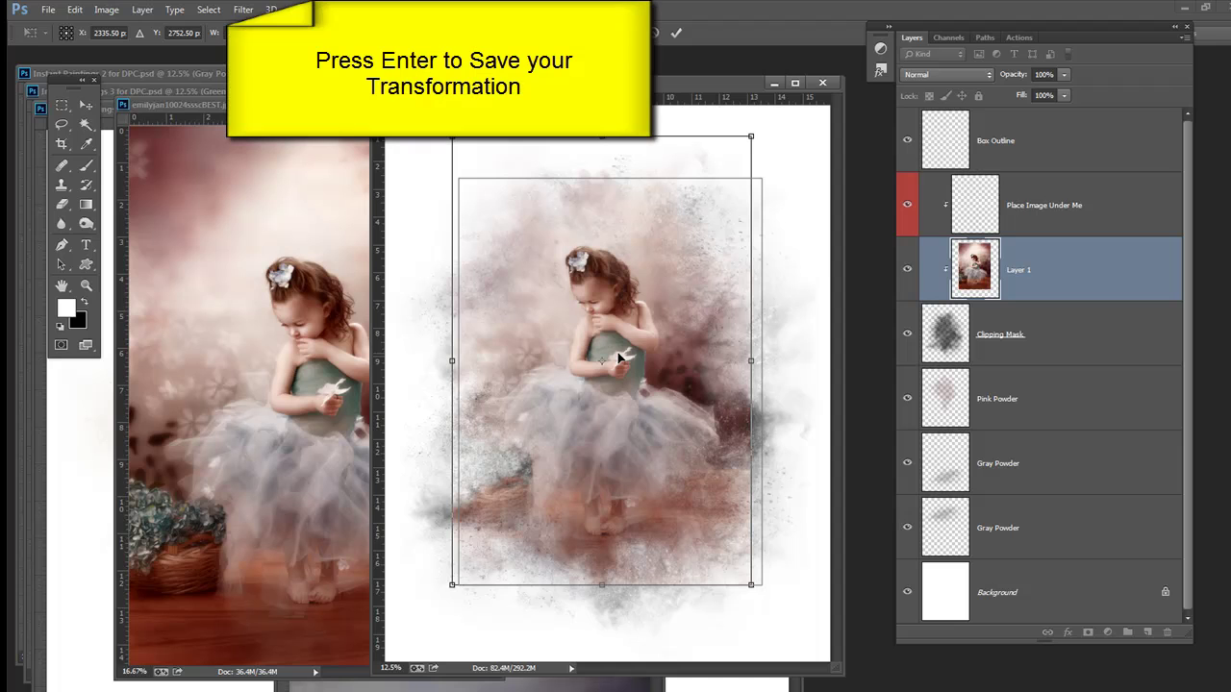
{"action": "key", "text": "Return"}
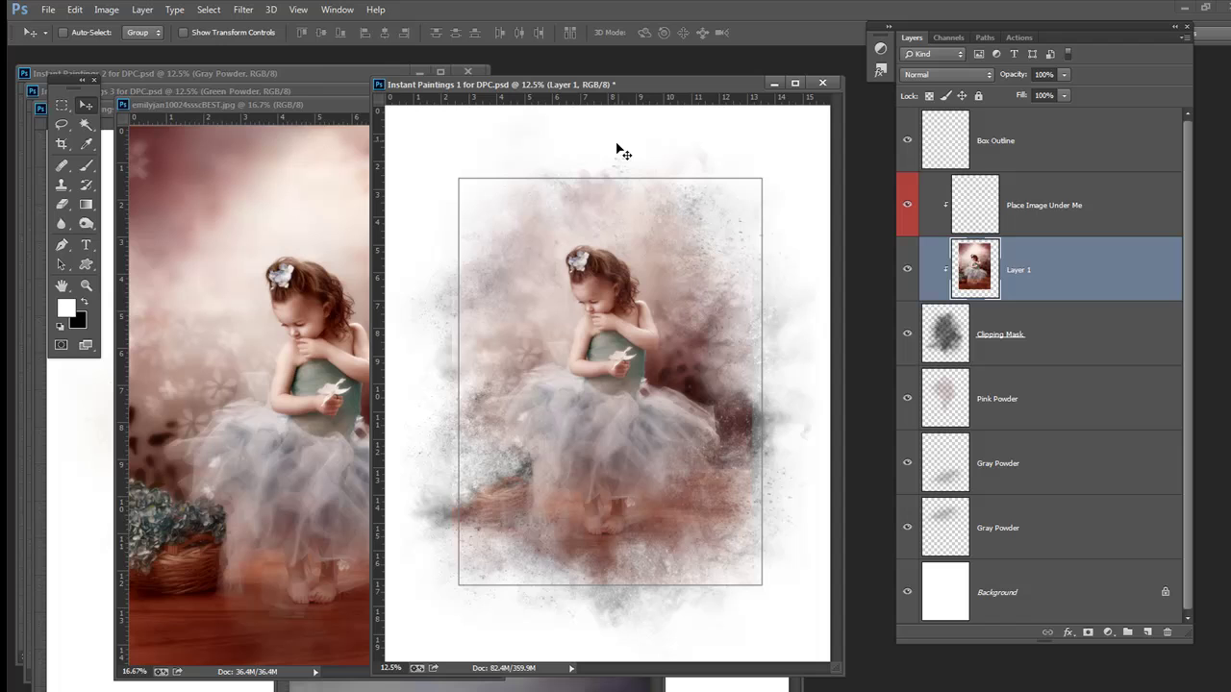
Step: Marquee a strip across the top of the photo, stretch it upward to 170% height, then deselect
{"action": "left_click", "coordinate": [62, 112]}
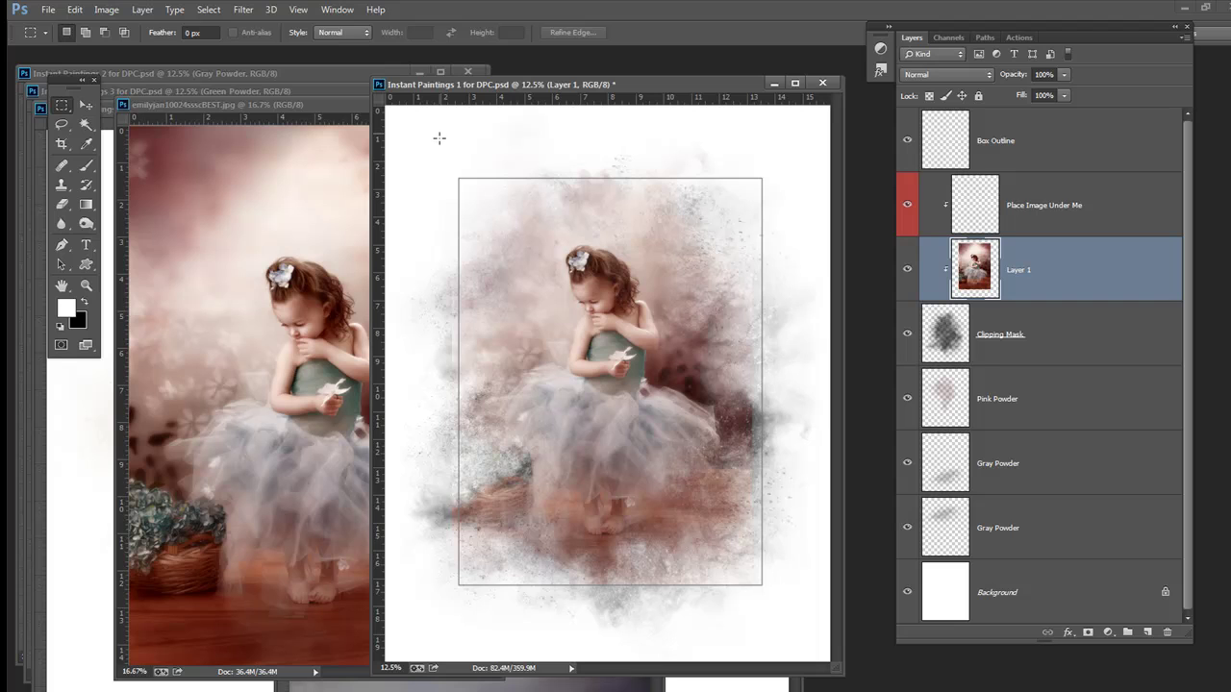
{"action": "left_click_drag", "start_coordinate": [439, 134], "coordinate": [778, 217]}
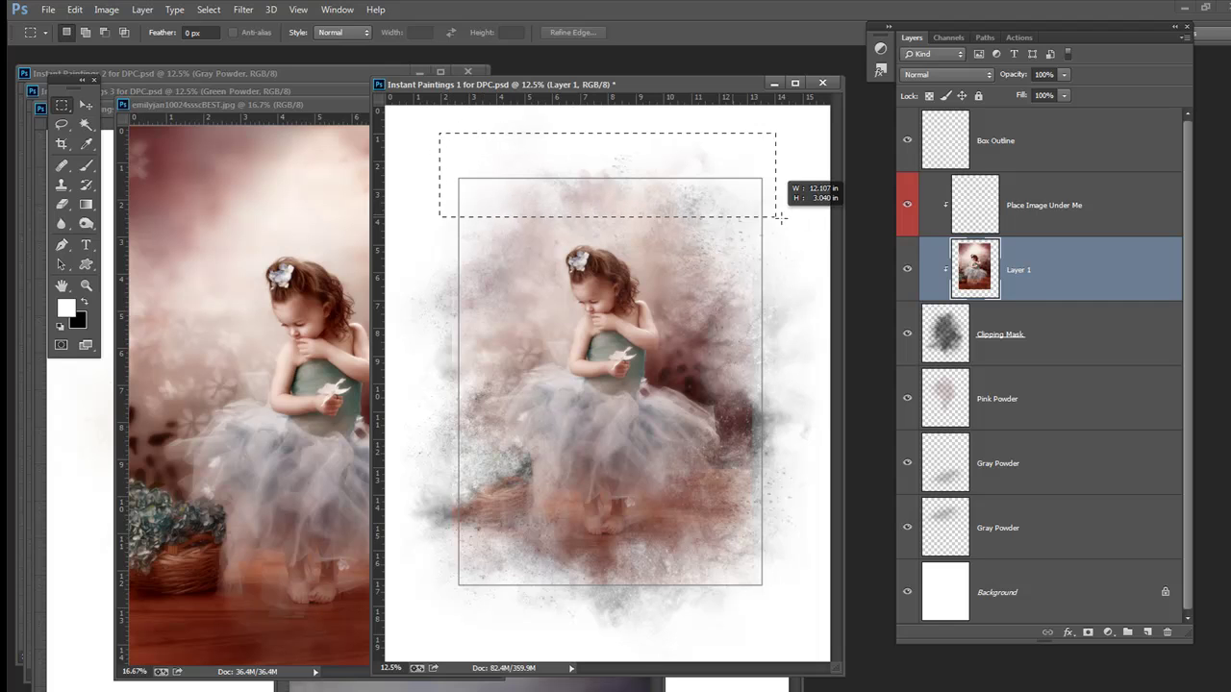
{"action": "left_click", "coordinate": [824, 234]}
{"action": "left_click_drag", "start_coordinate": [778, 217], "coordinate": [823, 229]}
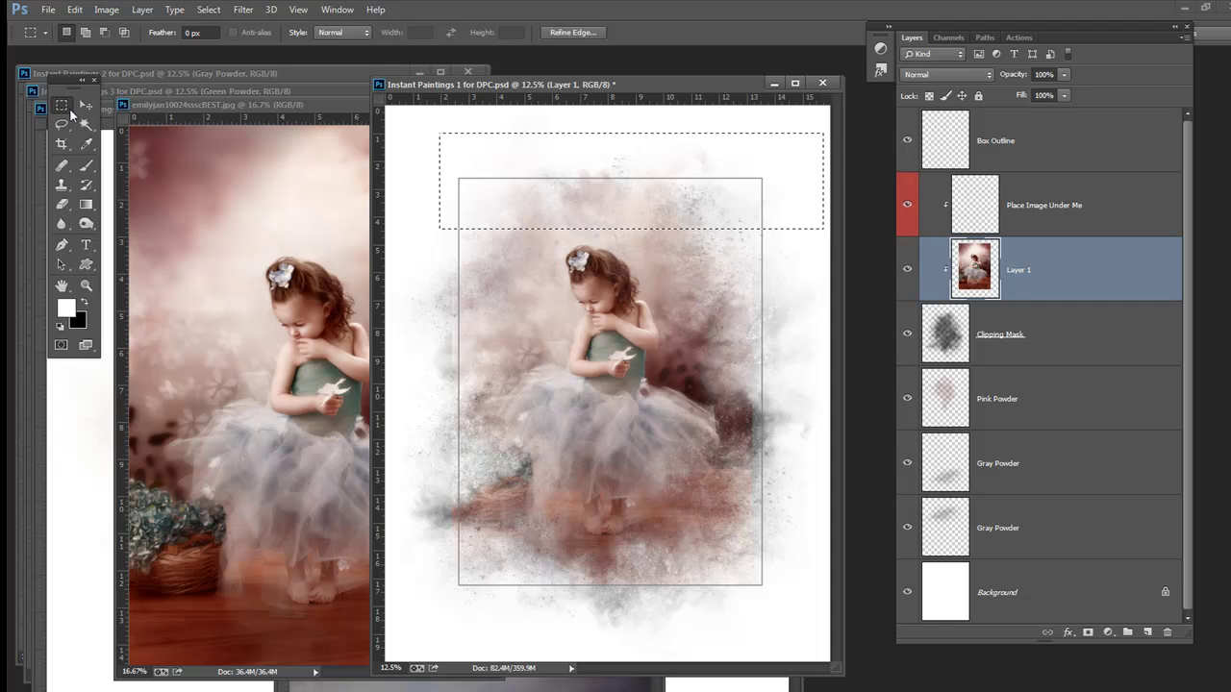
{"action": "key", "text": "ctrl+t"}
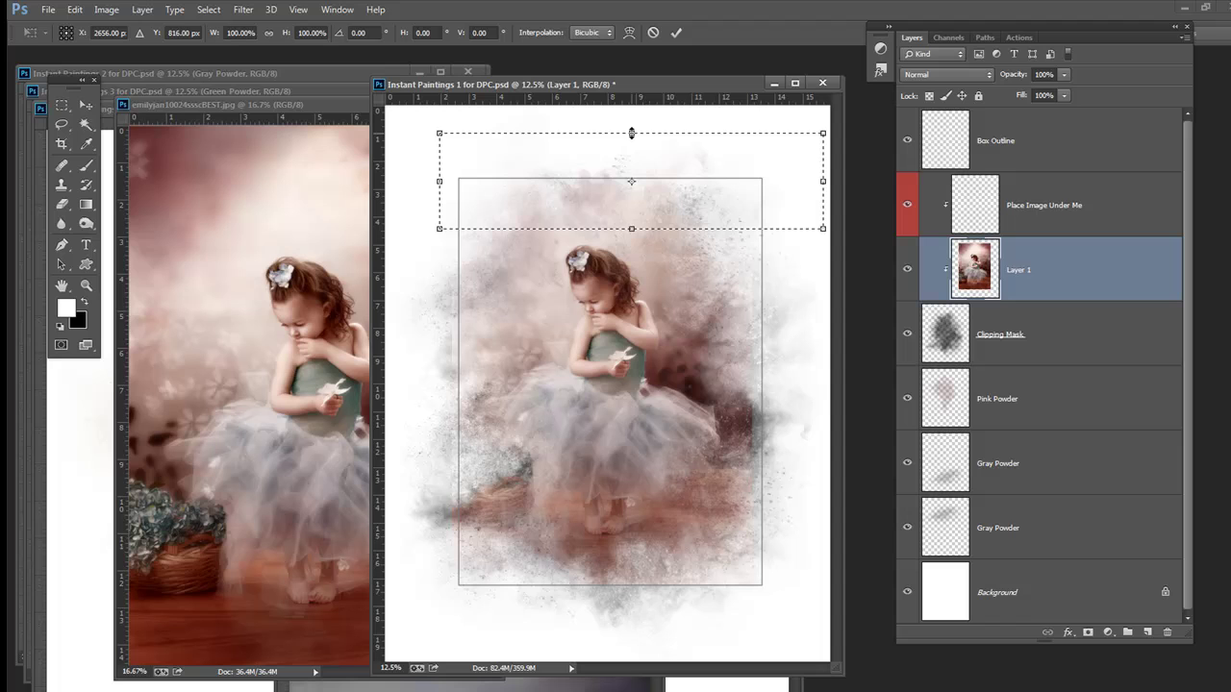
{"action": "left_click_drag", "start_coordinate": [630, 133], "coordinate": [633, 65]}
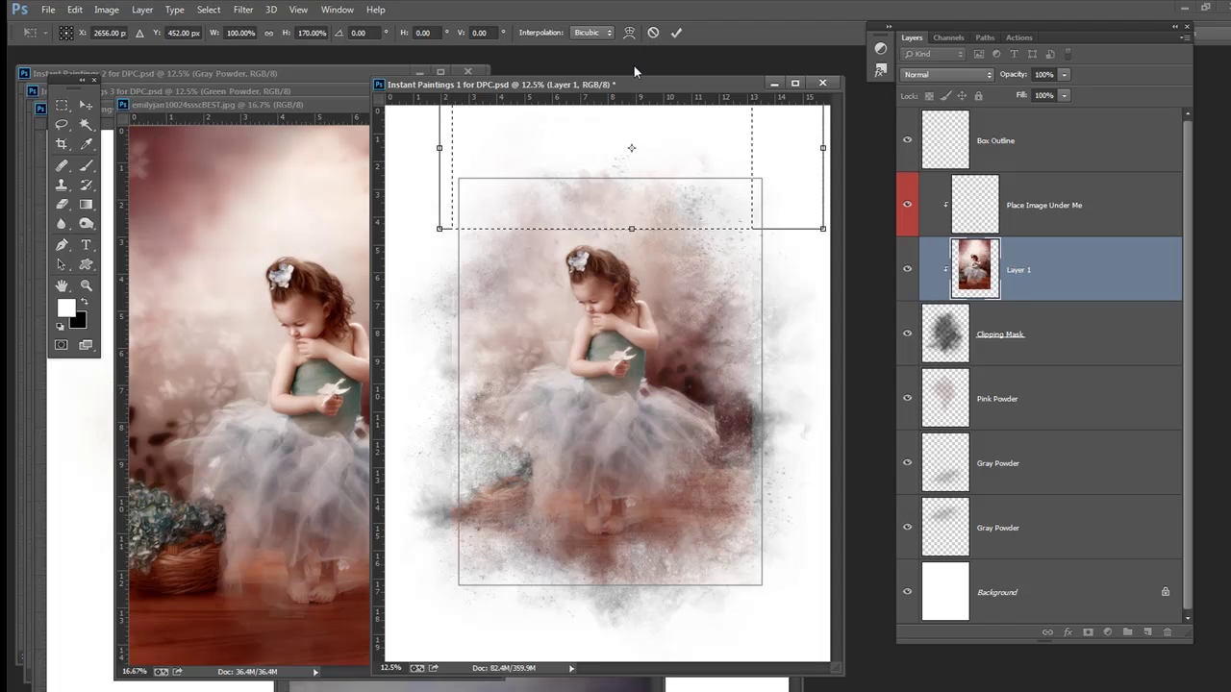
{"action": "key", "text": "Return"}
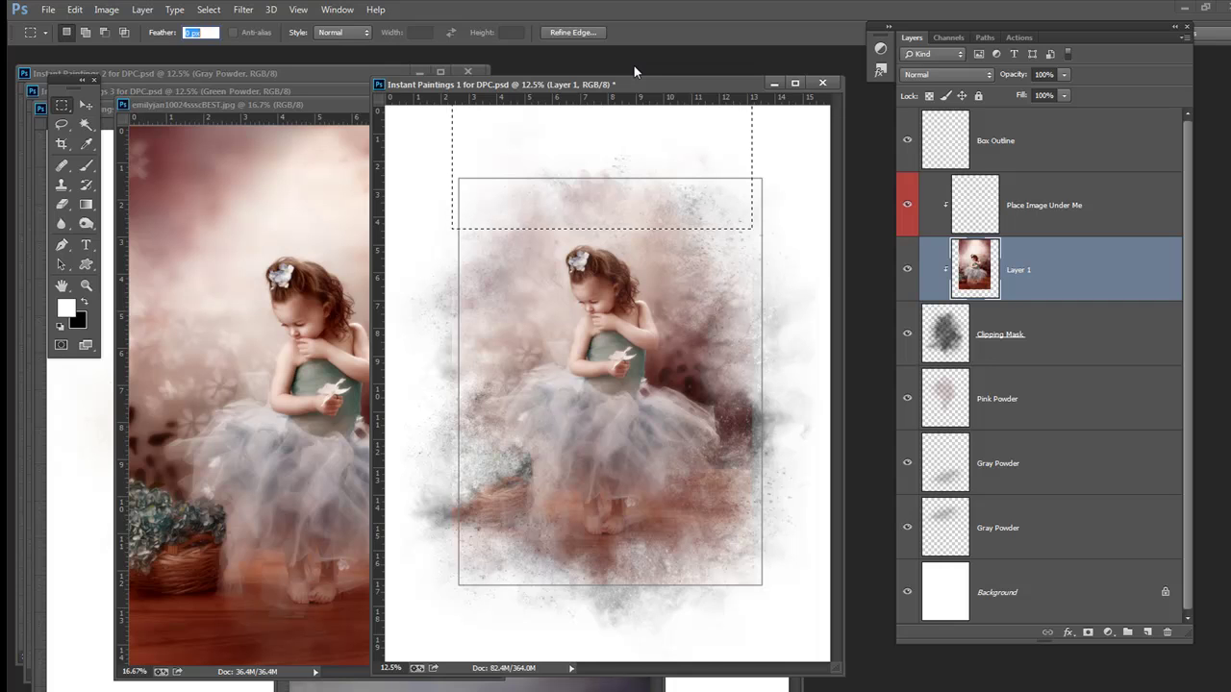
{"action": "key", "text": "ctrl+d"}
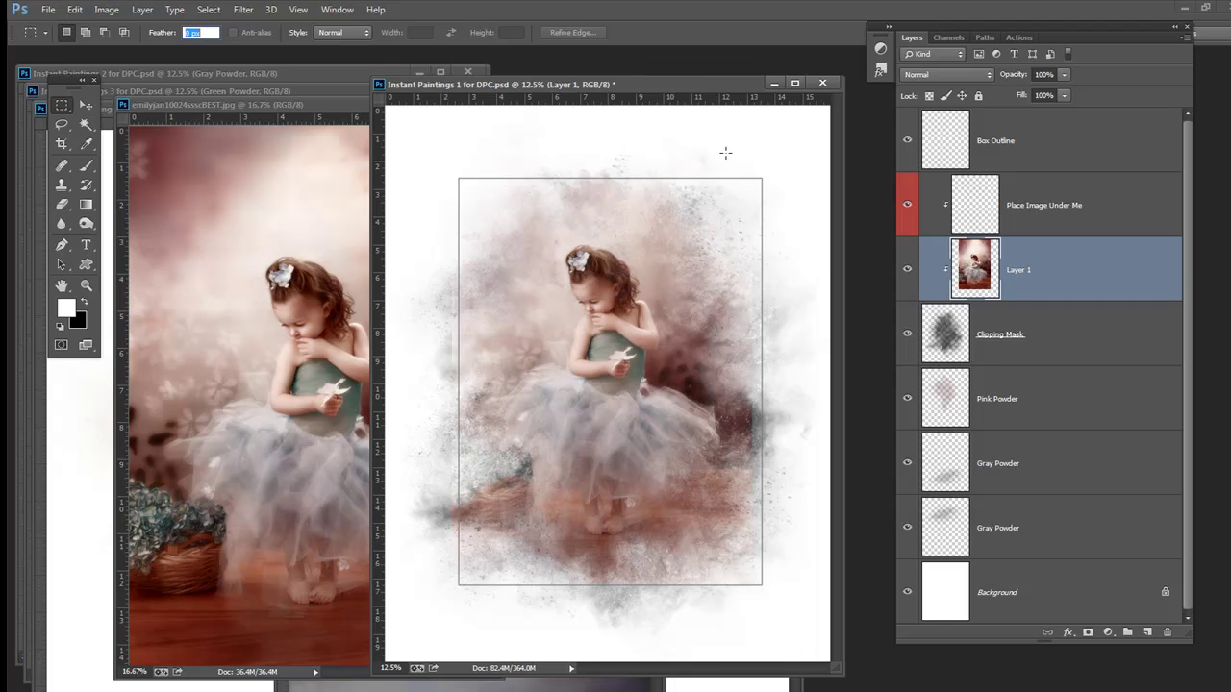
Step: Stretch a strip along the photo's right side wider to the right, then deselect
{"action": "left_click_drag", "start_coordinate": [725, 153], "coordinate": [831, 665]}
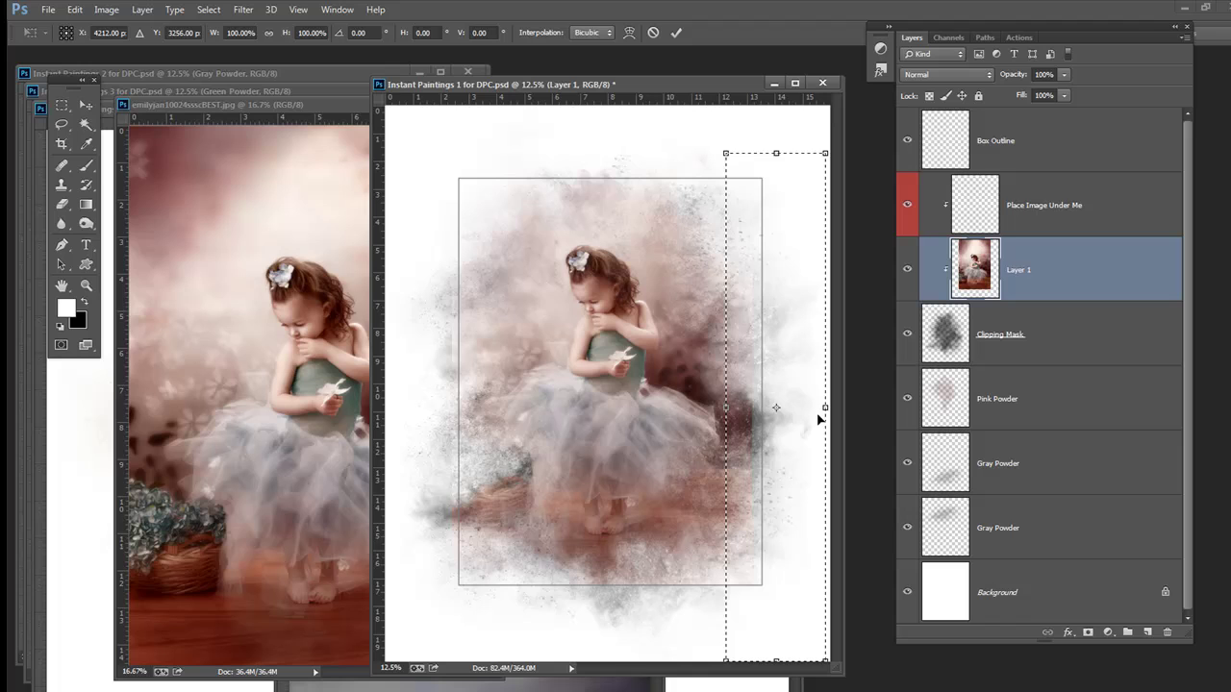
{"action": "left_click", "coordinate": [794, 82]}
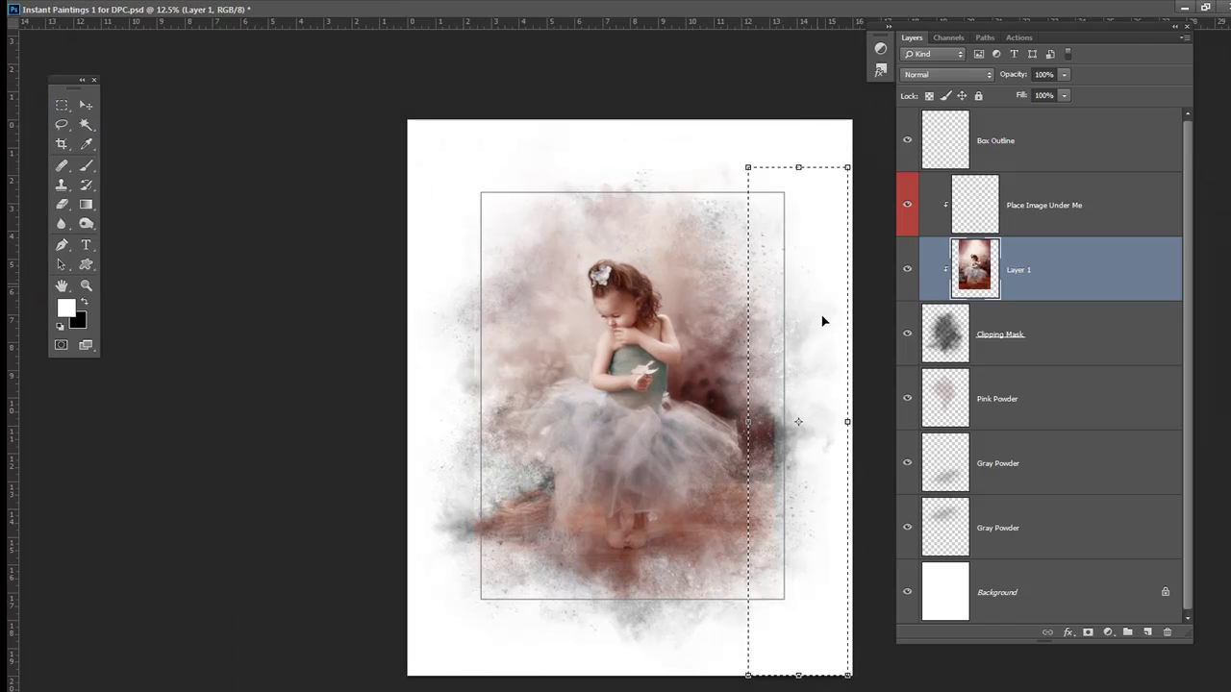
{"action": "left_click_drag", "start_coordinate": [847, 421], "coordinate": [1027, 423]}
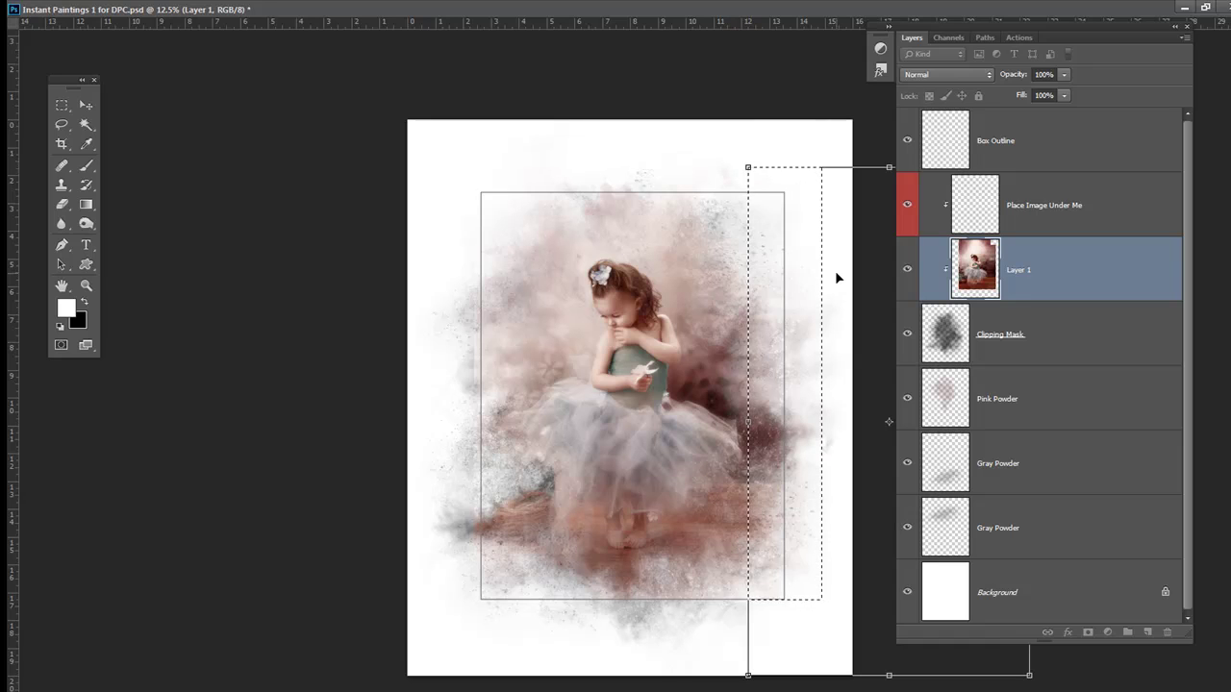
{"action": "key", "text": "Return"}
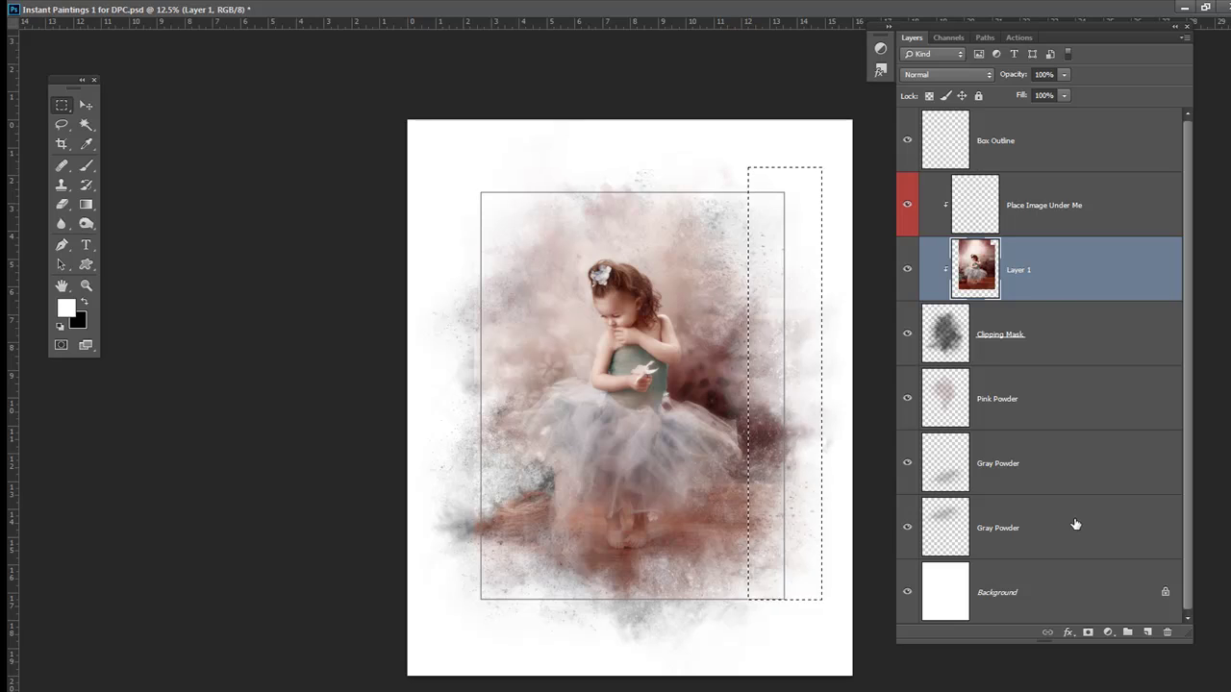
{"action": "key", "text": "ctrl+d"}
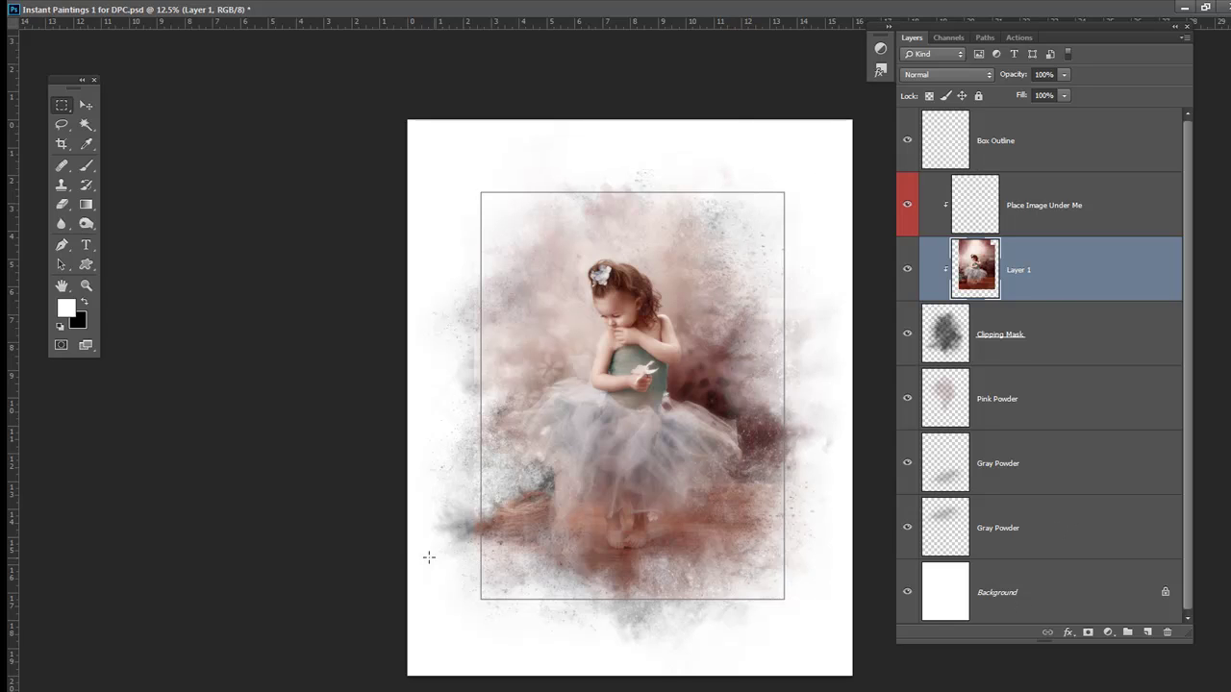
Step: Transform a strip along the bottom, pulling its lower edge up slightly, then deselect
{"action": "left_click_drag", "start_coordinate": [432, 565], "coordinate": [853, 677]}
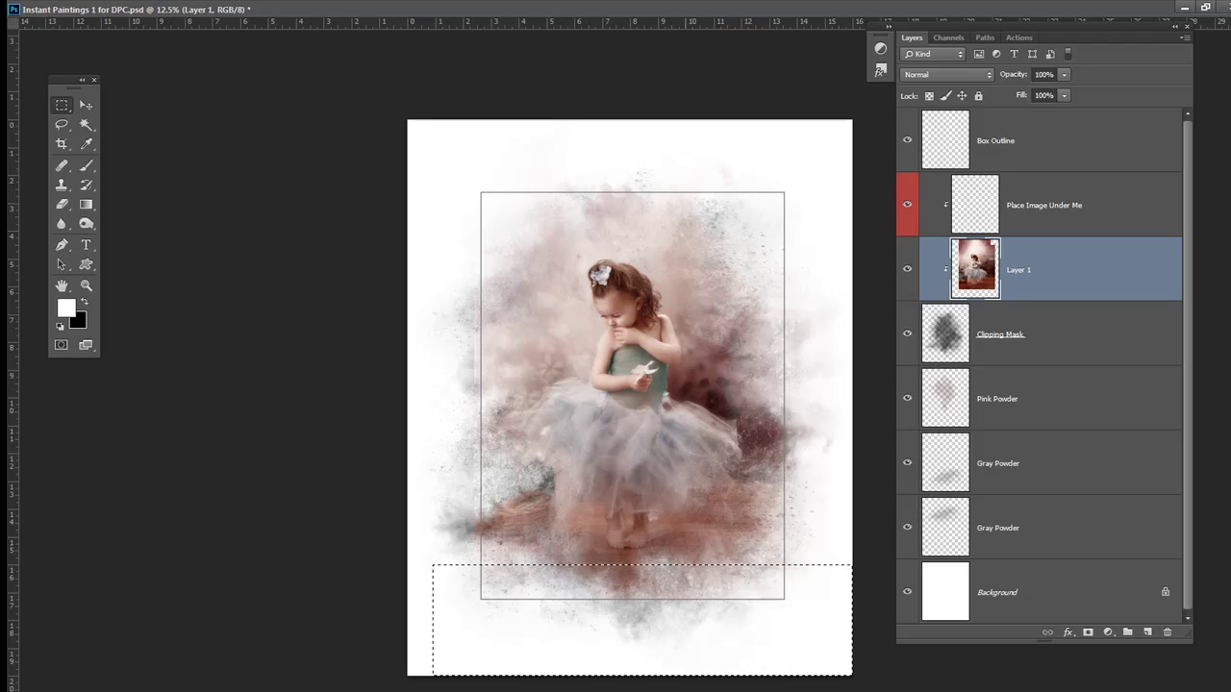
{"action": "key", "text": "ctrl+t"}
{"action": "left_click_drag", "start_coordinate": [642, 676], "coordinate": [643, 662]}
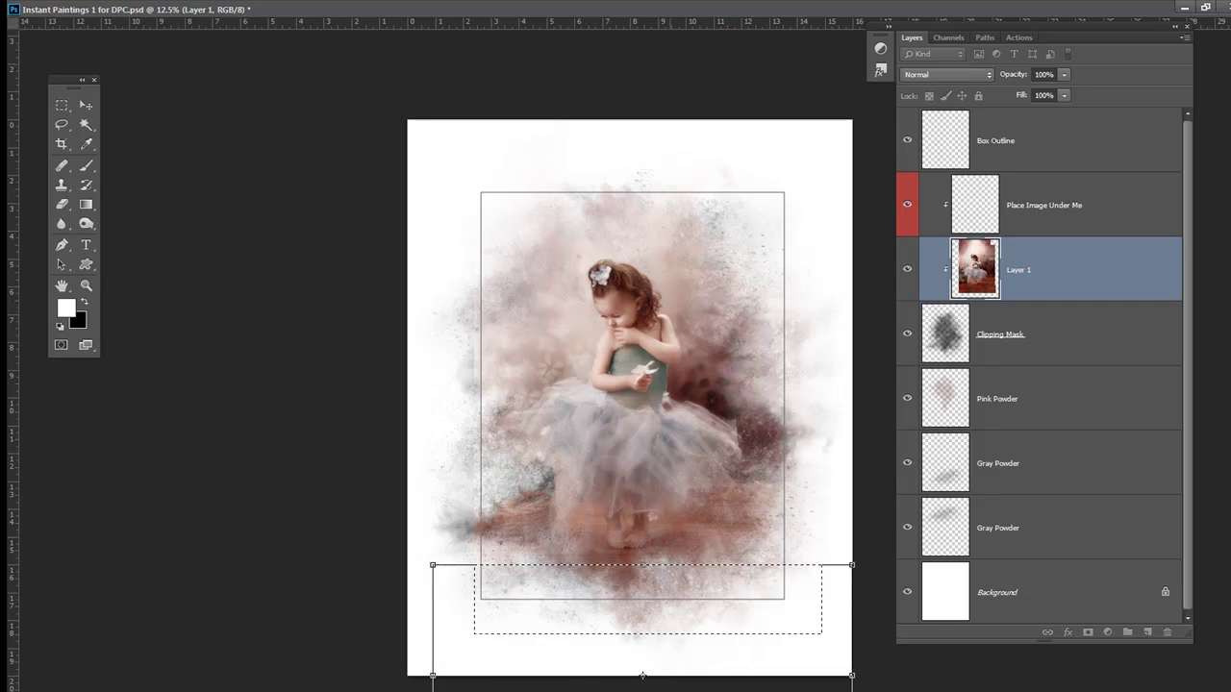
{"action": "key", "text": "Return"}
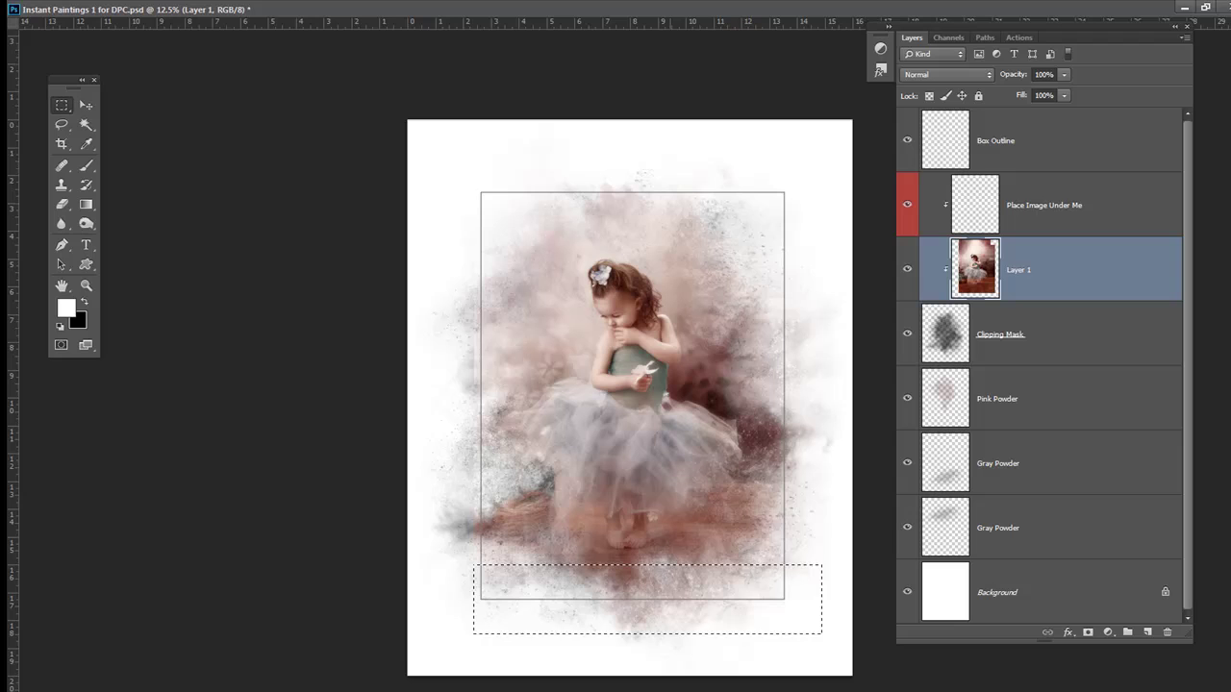
{"action": "key", "text": "ctrl+d"}
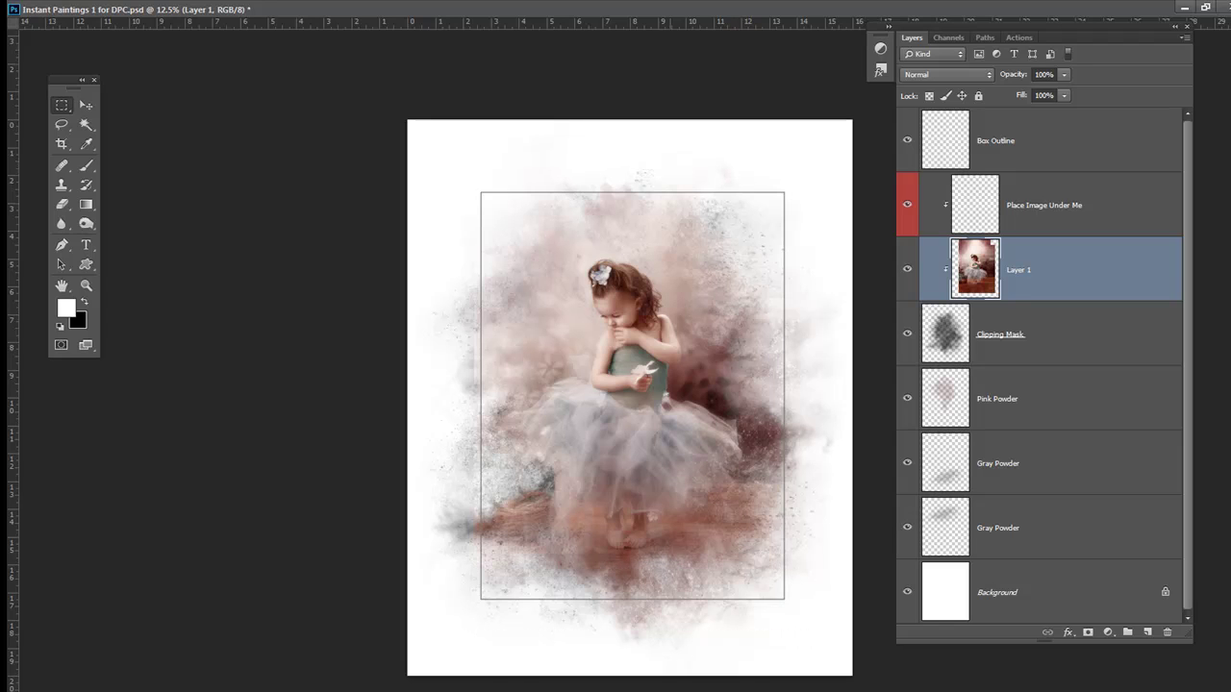
Step: Select a tall strip down the painting's left side and widen it well past the left edge
{"action": "left_click_drag", "start_coordinate": [512, 138], "coordinate": [390, 684]}
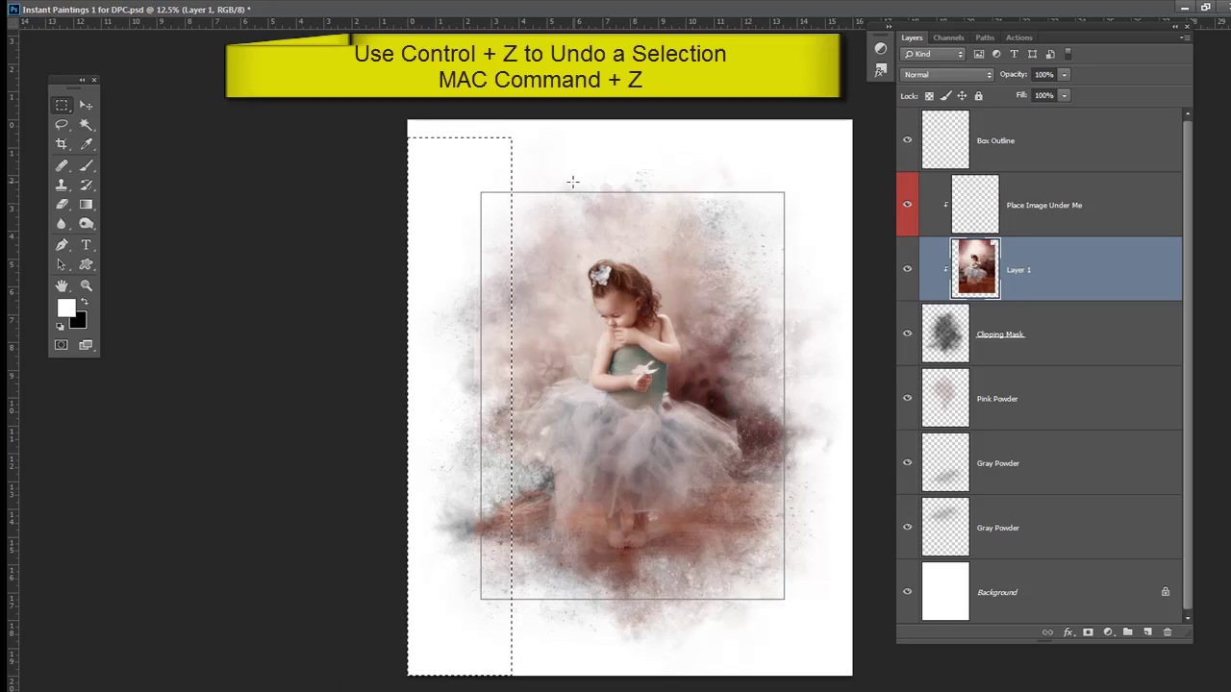
{"action": "key", "text": "ctrl+z"}
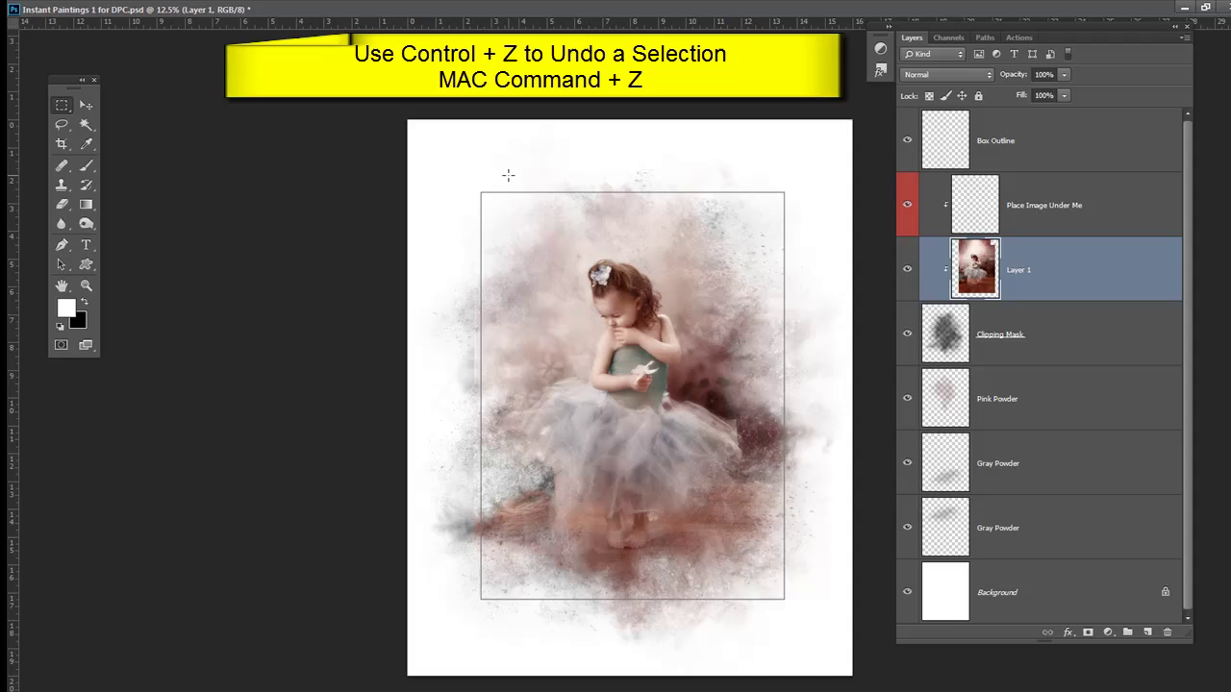
{"action": "left_click_drag", "start_coordinate": [507, 177], "coordinate": [403, 679]}
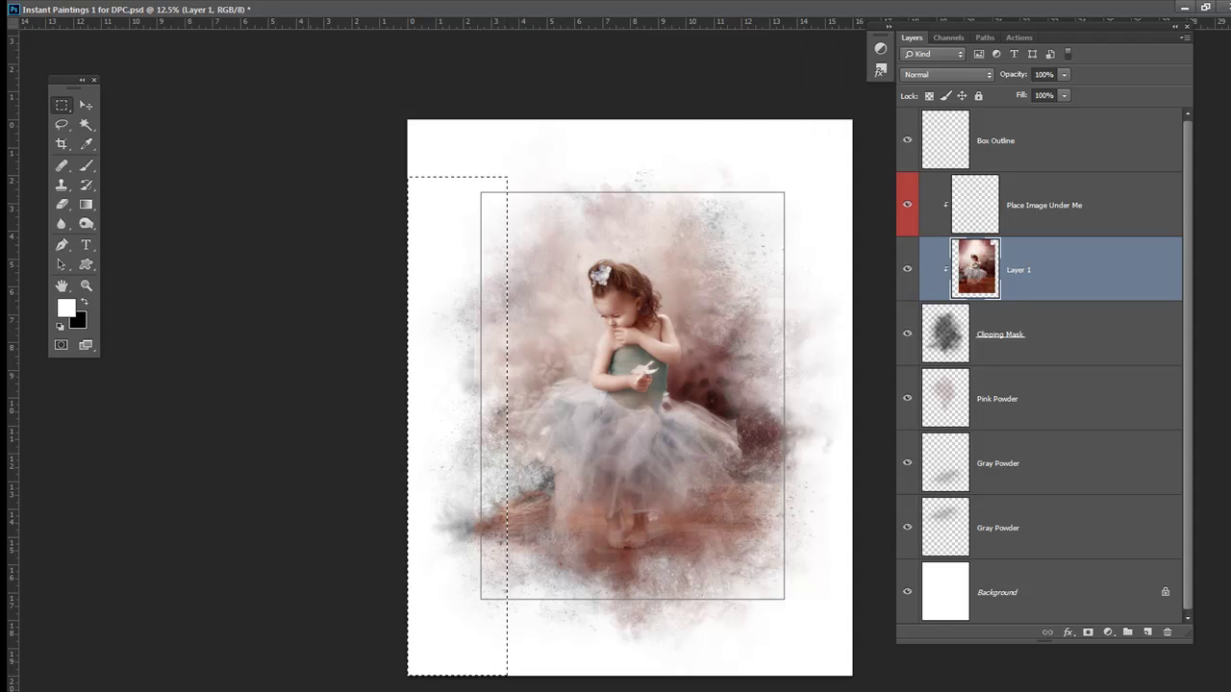
{"action": "key", "text": "ctrl+t"}
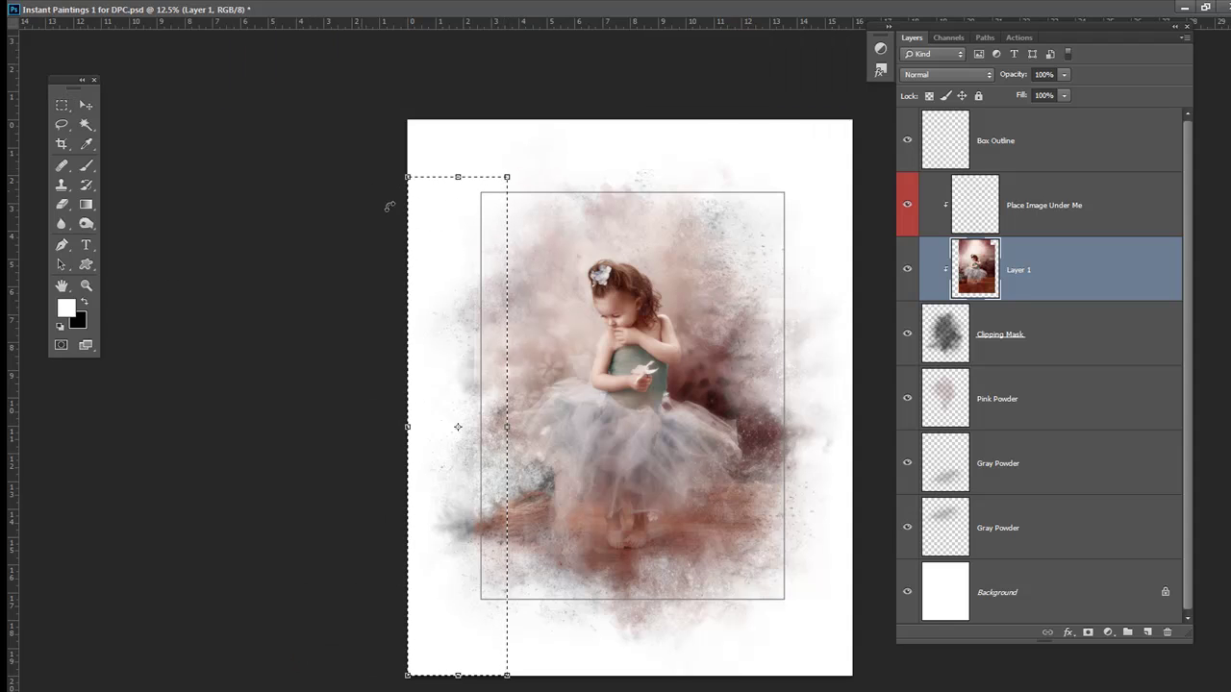
{"action": "left_click_drag", "start_coordinate": [410, 426], "coordinate": [250, 405]}
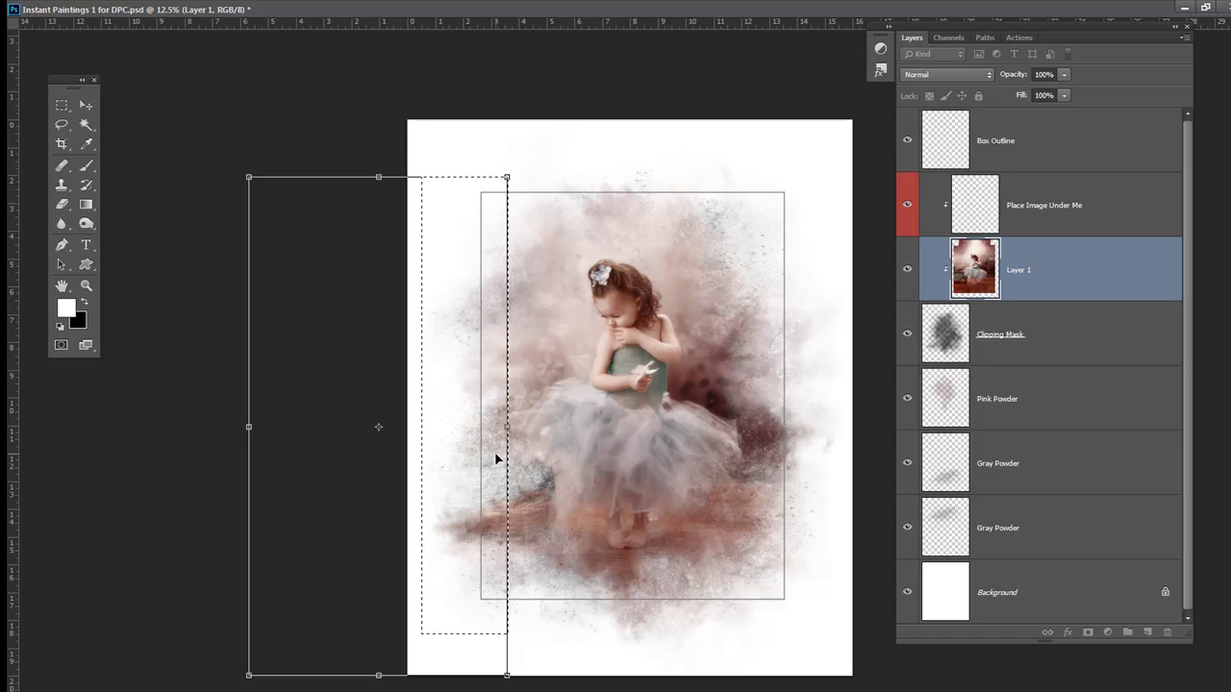
{"action": "key", "text": "Return"}
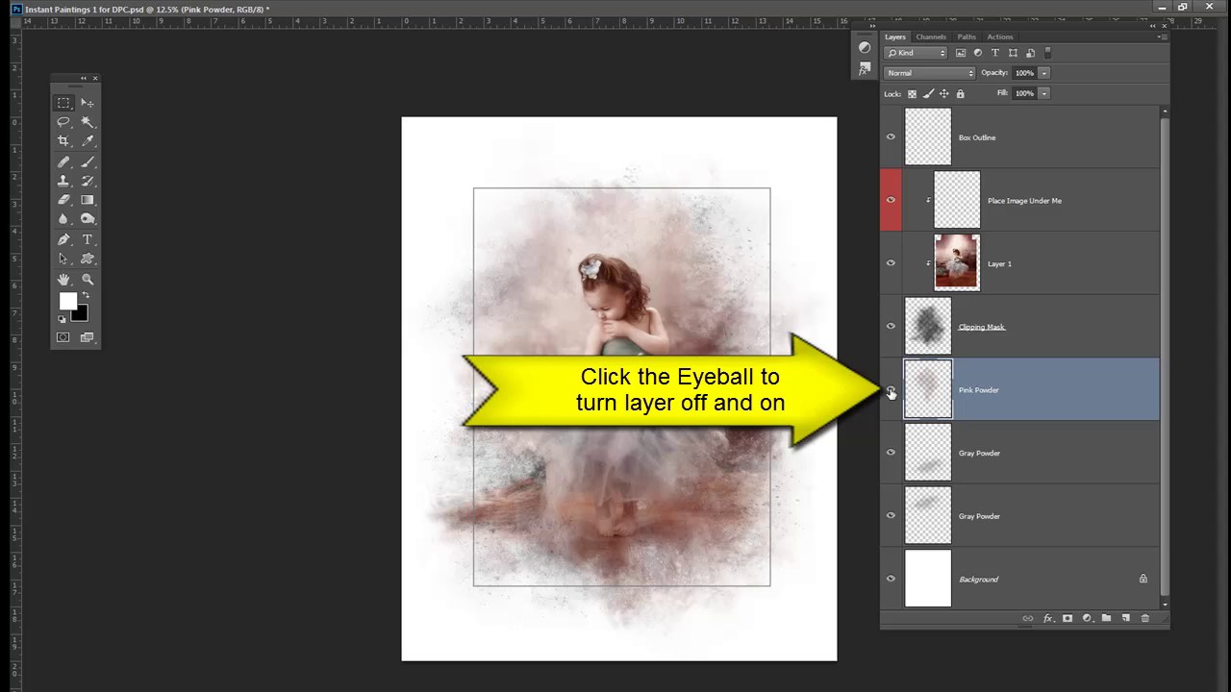
Step: Flick the Pink Powder layer off and on to compare the painting with and without it
{"action": "left_click", "coordinate": [890, 389]}
{"action": "left_click", "coordinate": [890, 390]}
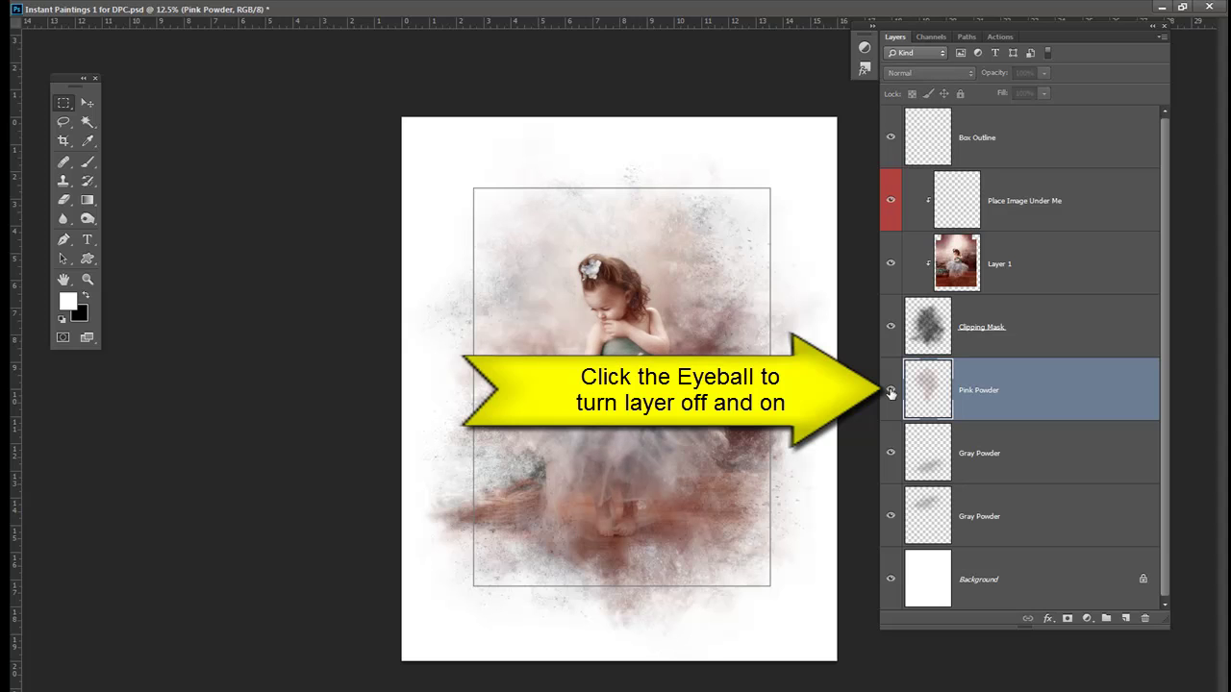
{"action": "left_click", "coordinate": [890, 390]}
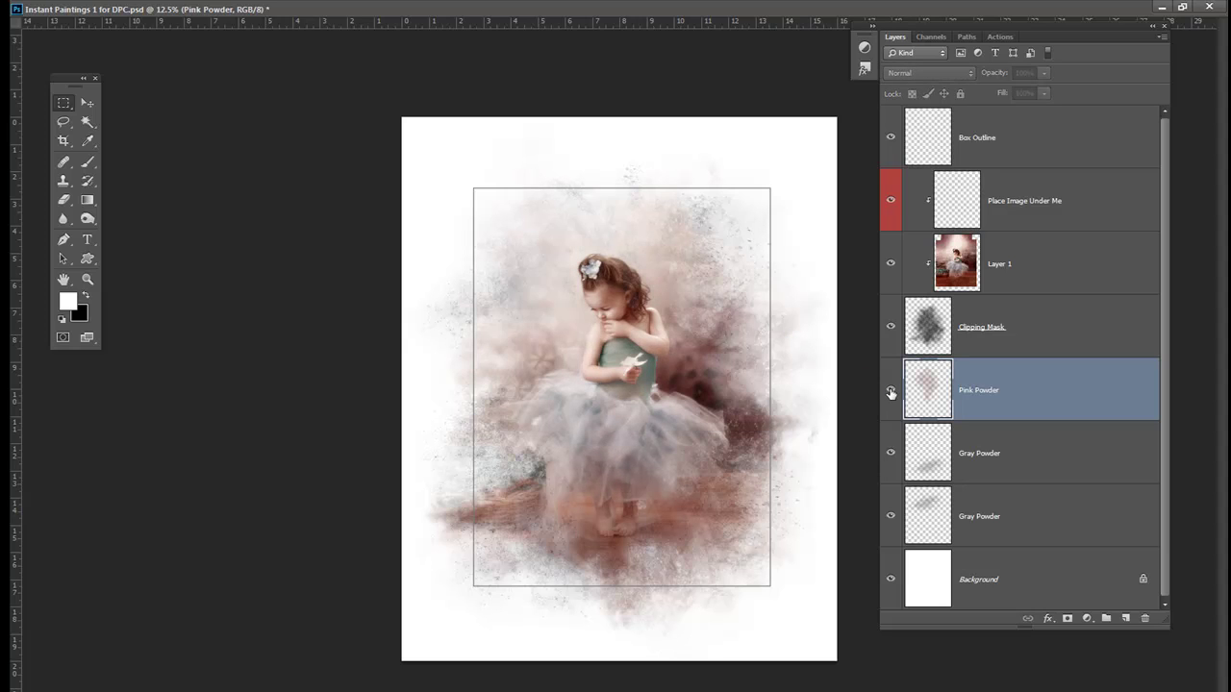
{"action": "left_click", "coordinate": [891, 392]}
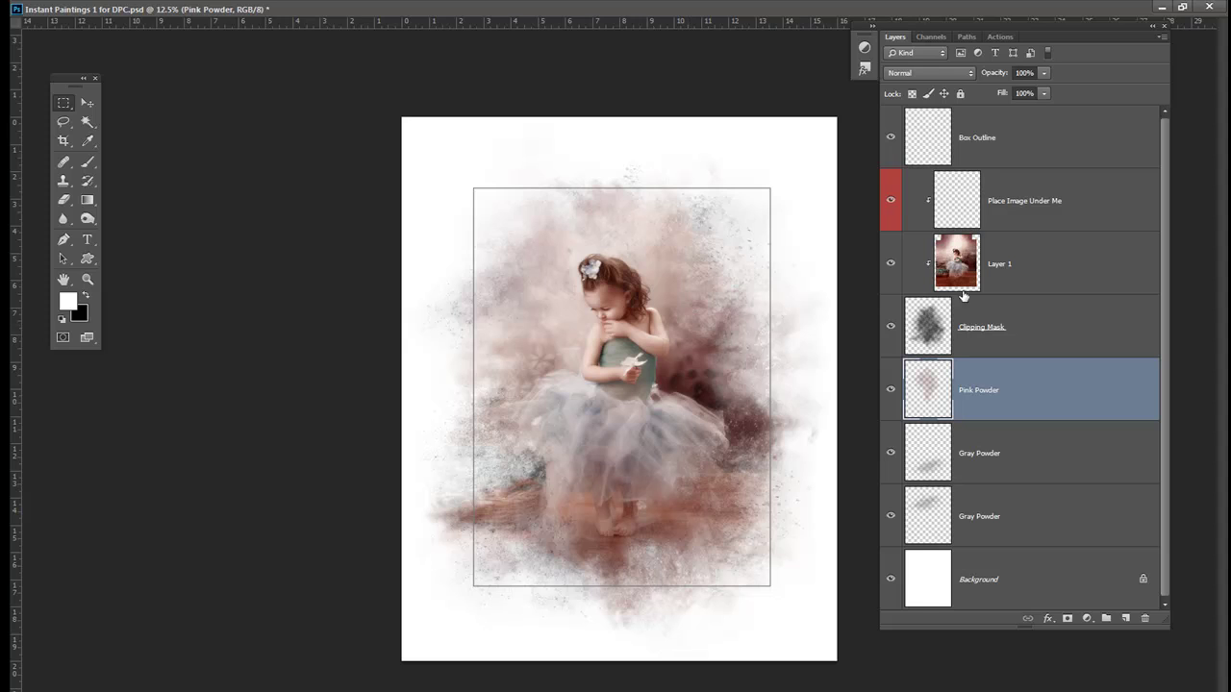
Step: Select the upper Gray Powder layer, compare both Gray Powder layers hidden and shown, and float the windows
{"action": "left_click", "coordinate": [995, 479]}
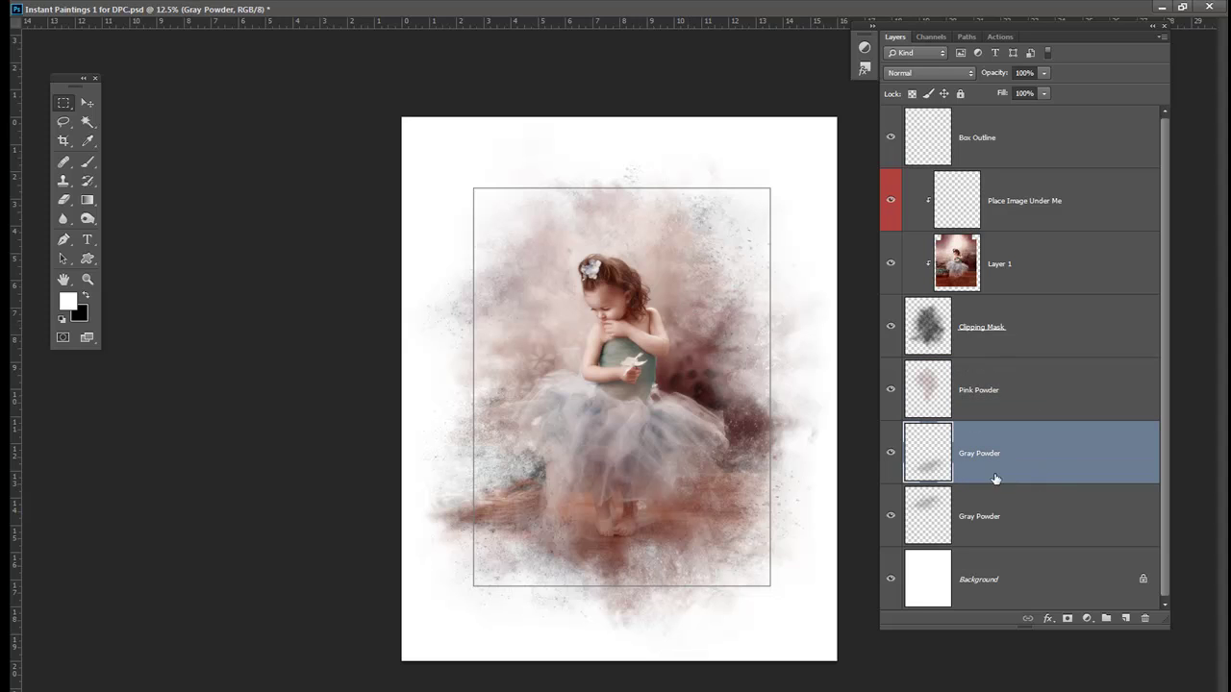
{"action": "left_click", "coordinate": [890, 453]}
{"action": "left_click", "coordinate": [890, 454]}
{"action": "left_click", "coordinate": [889, 517]}
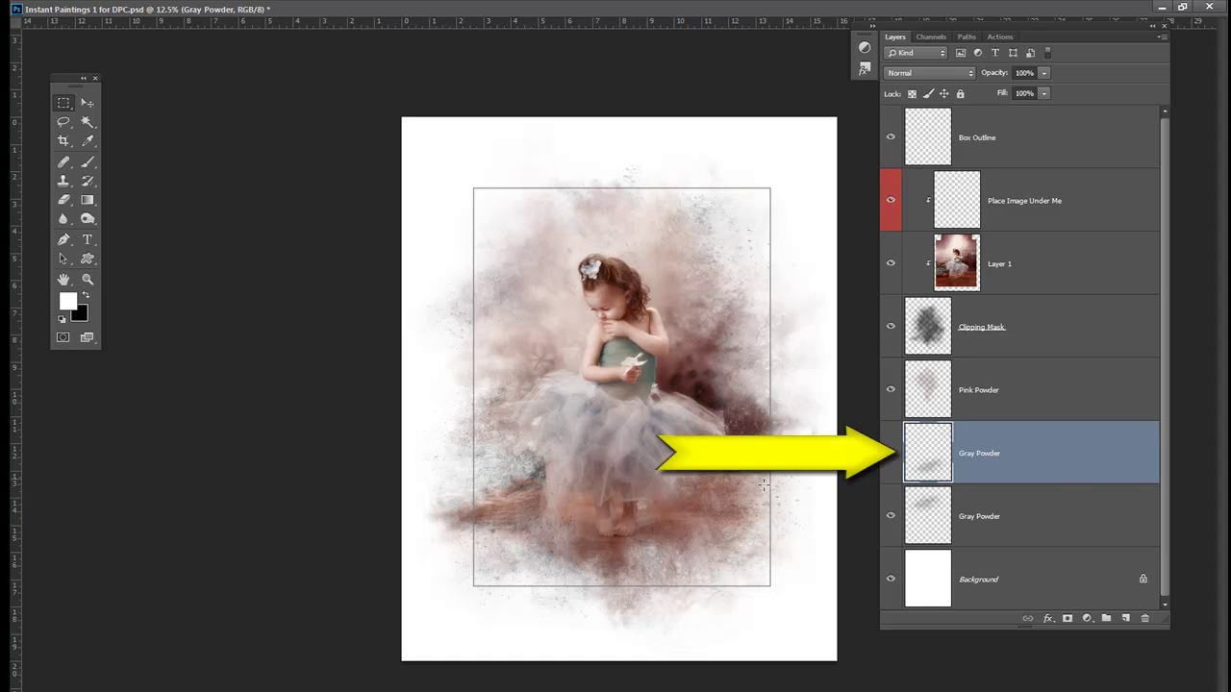
{"action": "left_click", "coordinate": [1182, 7]}
{"action": "left_click", "coordinate": [75, 9]}
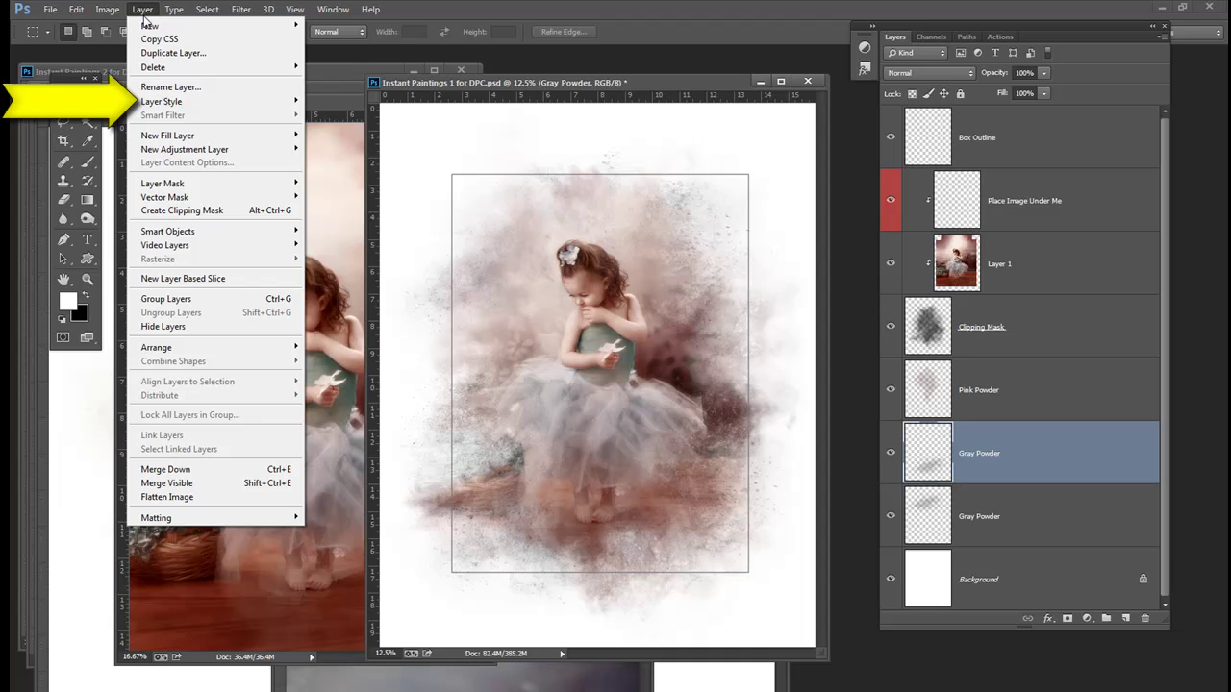
{"action": "mouse_move", "coordinate": [161, 101]}
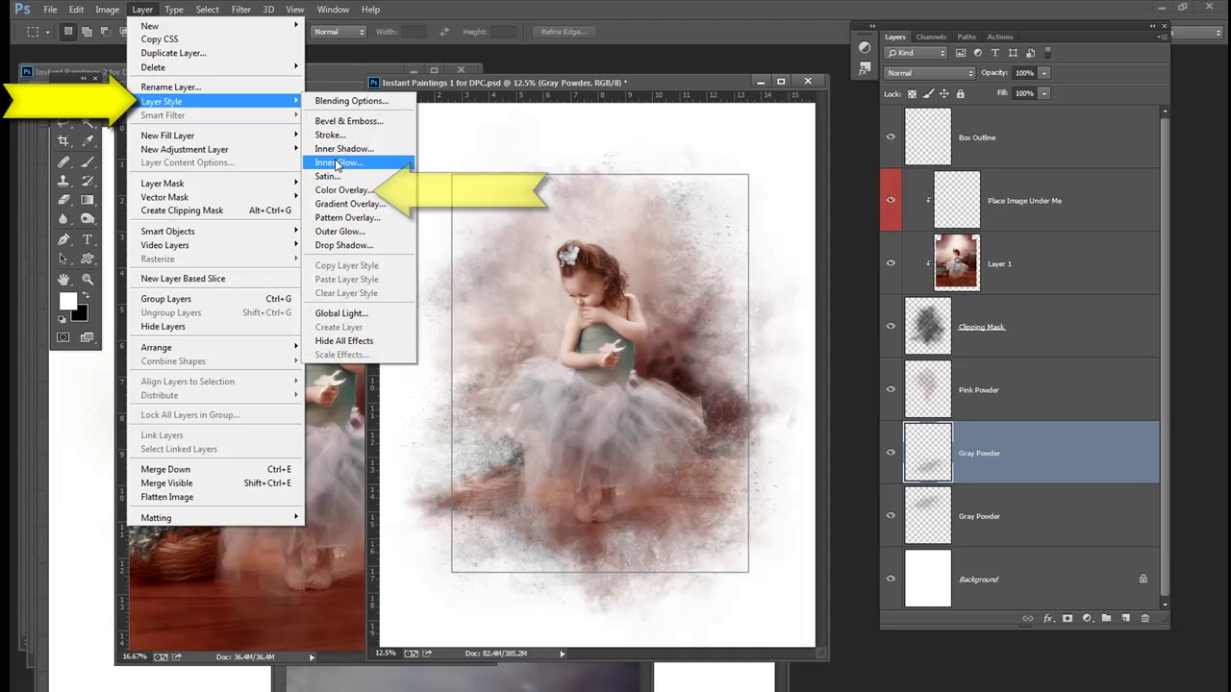
Step: Add a Color Overlay to the upper Gray Powder layer using a light warm brown sampled from the photo
{"action": "left_click", "coordinate": [355, 190]}
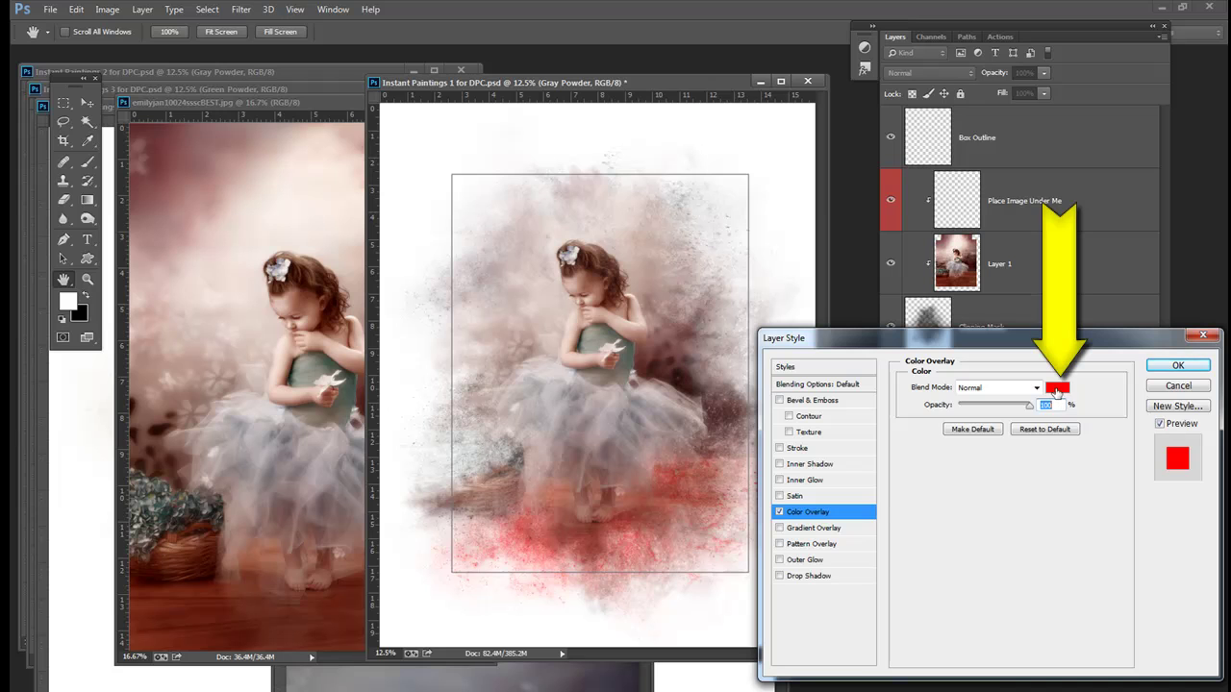
{"action": "left_click", "coordinate": [1057, 388]}
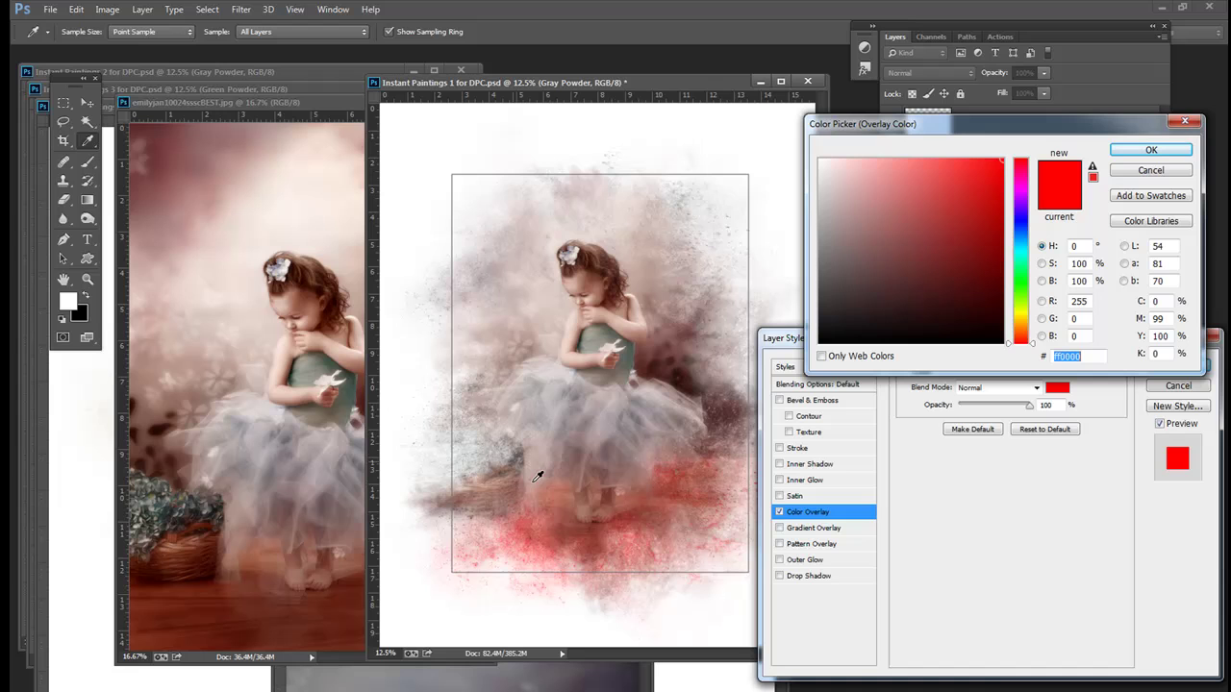
{"action": "left_click", "coordinate": [529, 327]}
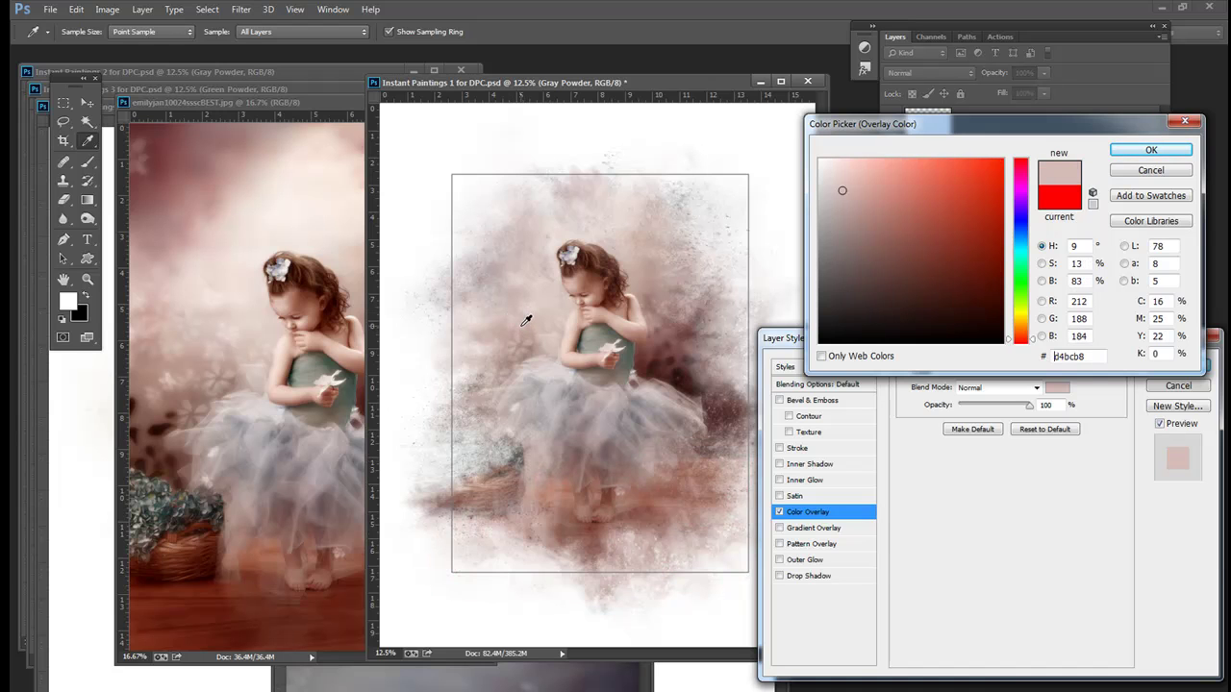
{"action": "left_click", "coordinate": [528, 325]}
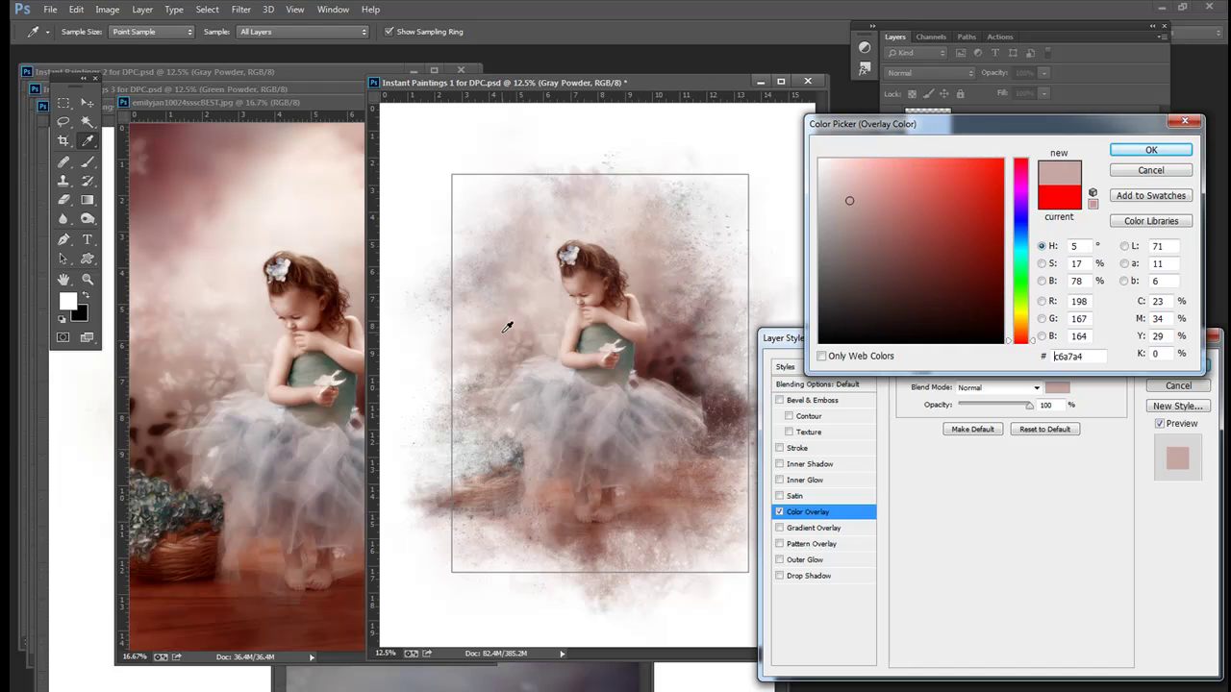
{"action": "left_click", "coordinate": [506, 328]}
{"action": "left_click", "coordinate": [661, 505]}
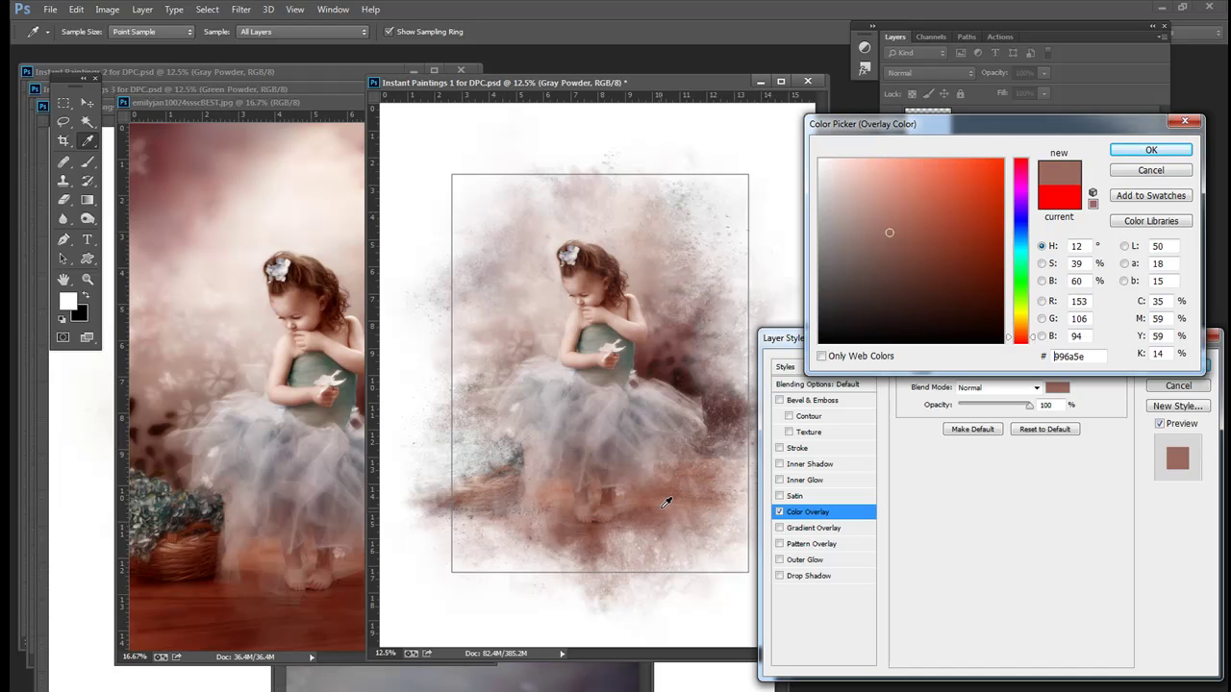
{"action": "left_click", "coordinate": [673, 496]}
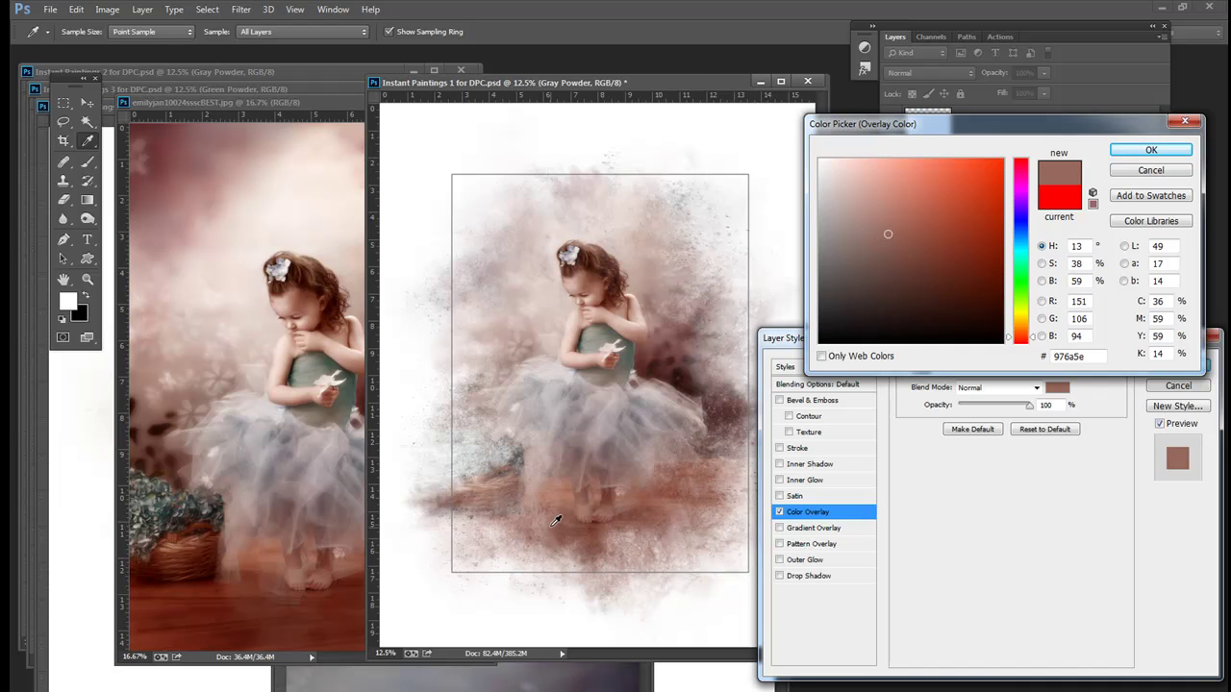
{"action": "left_click", "coordinate": [564, 495]}
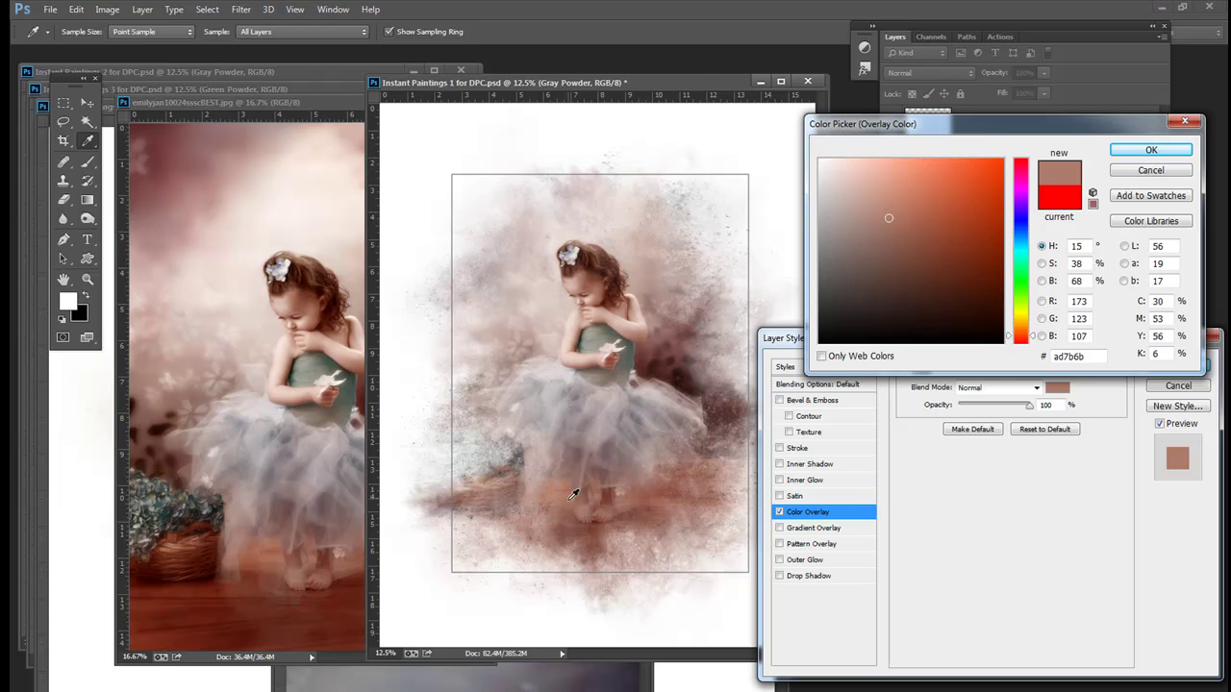
{"action": "left_click", "coordinate": [1154, 151]}
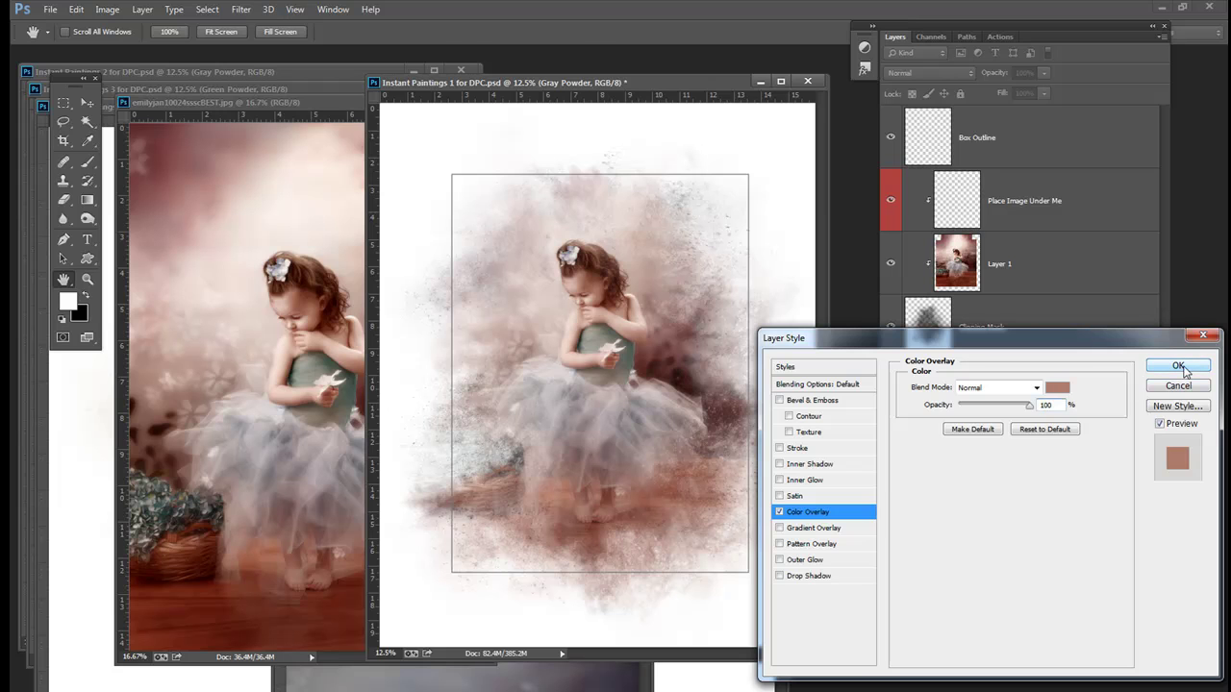
Step: Apply the overlay, compare the recolored upper Gray Powder, then select and toggle the lower Gray Powder layer
{"action": "left_click", "coordinate": [1181, 367]}
{"action": "left_click", "coordinate": [889, 458]}
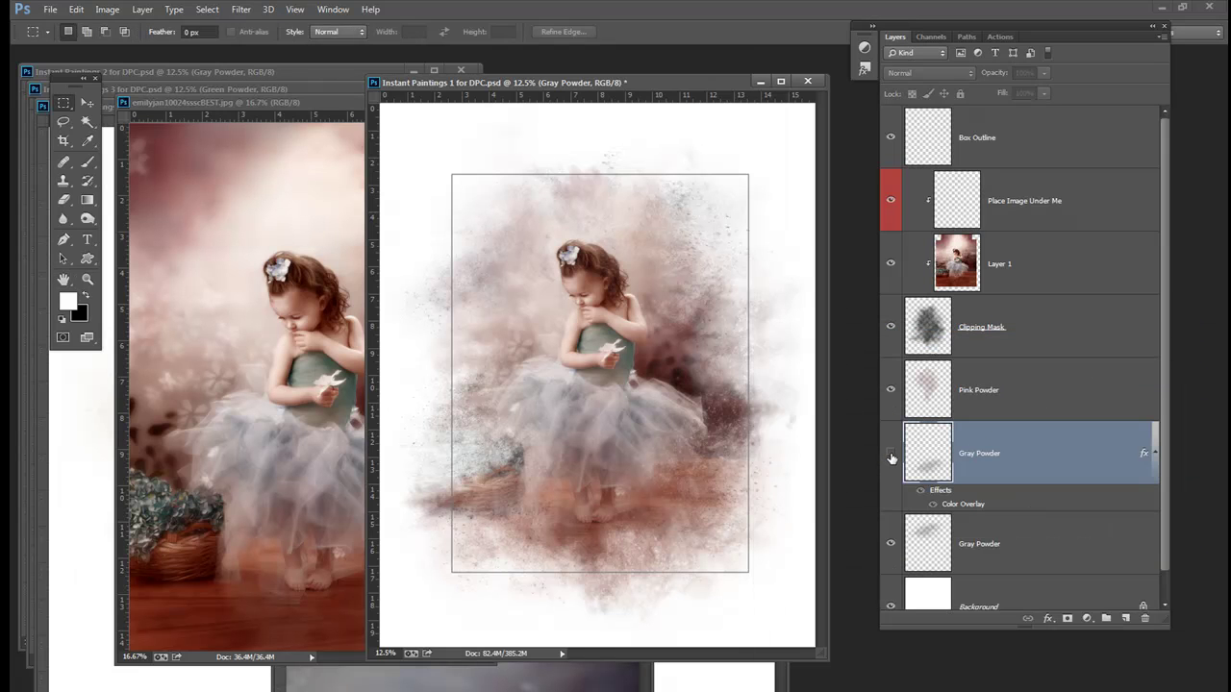
{"action": "left_click", "coordinate": [890, 458]}
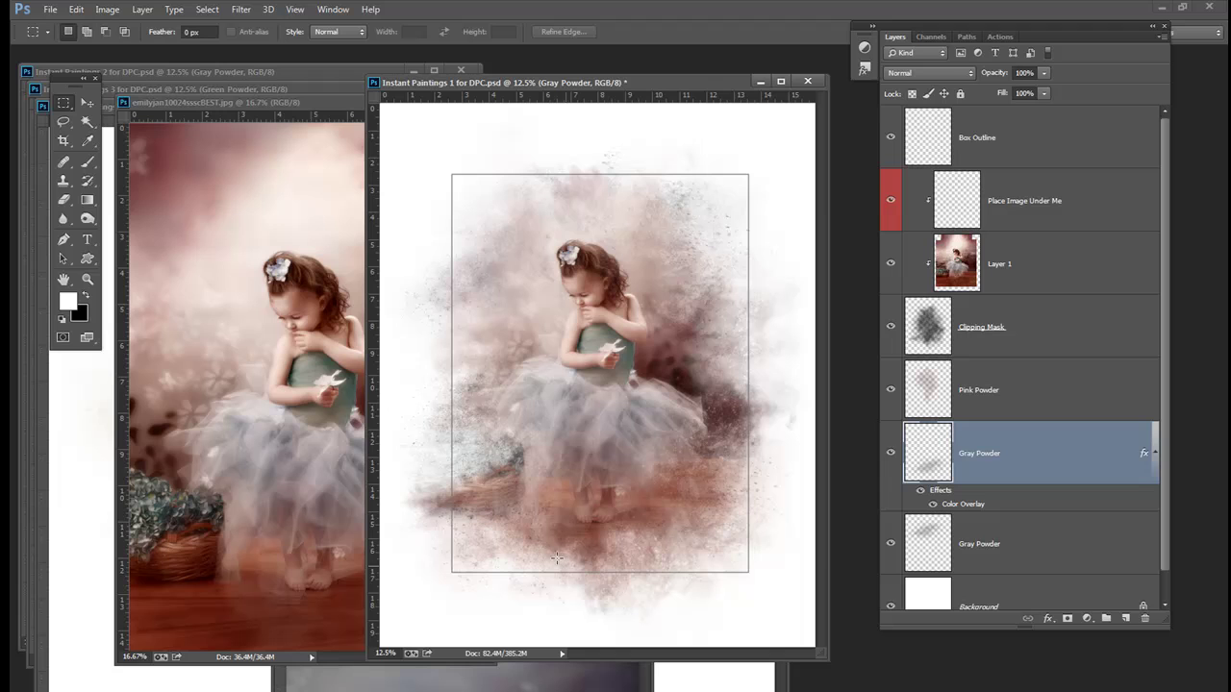
{"action": "left_click", "coordinate": [1025, 550]}
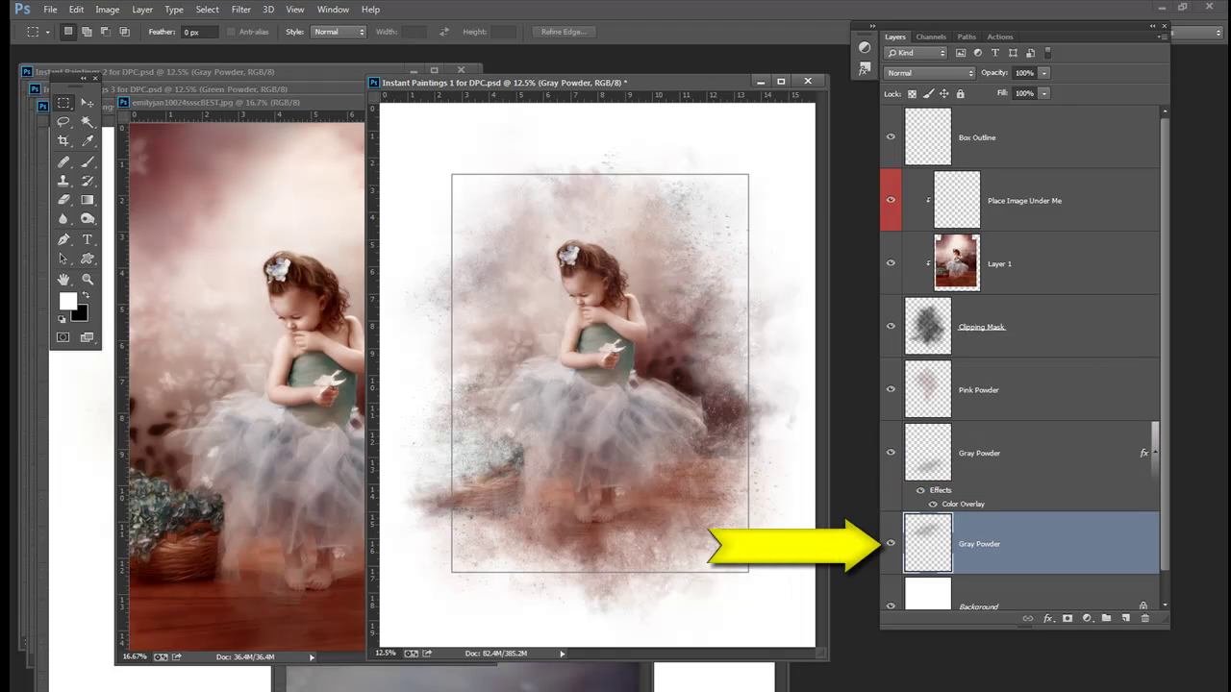
{"action": "left_click", "coordinate": [891, 546]}
{"action": "left_click", "coordinate": [890, 546]}
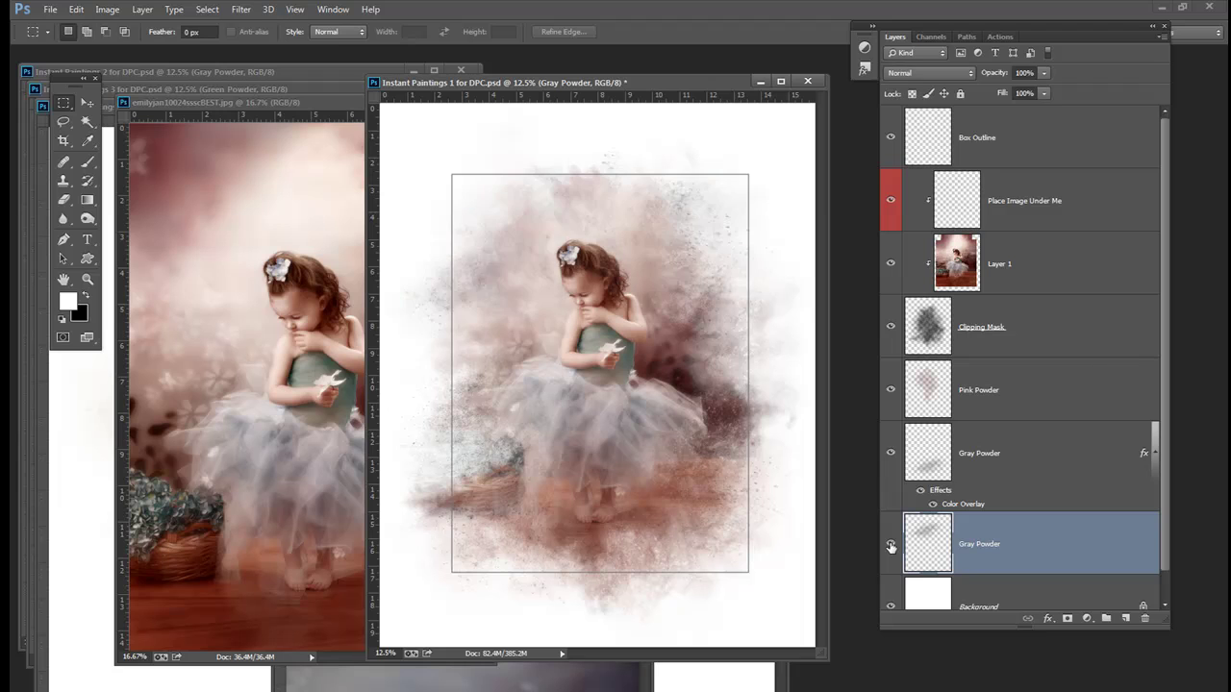
{"action": "left_click", "coordinate": [891, 546]}
{"action": "left_click", "coordinate": [890, 546]}
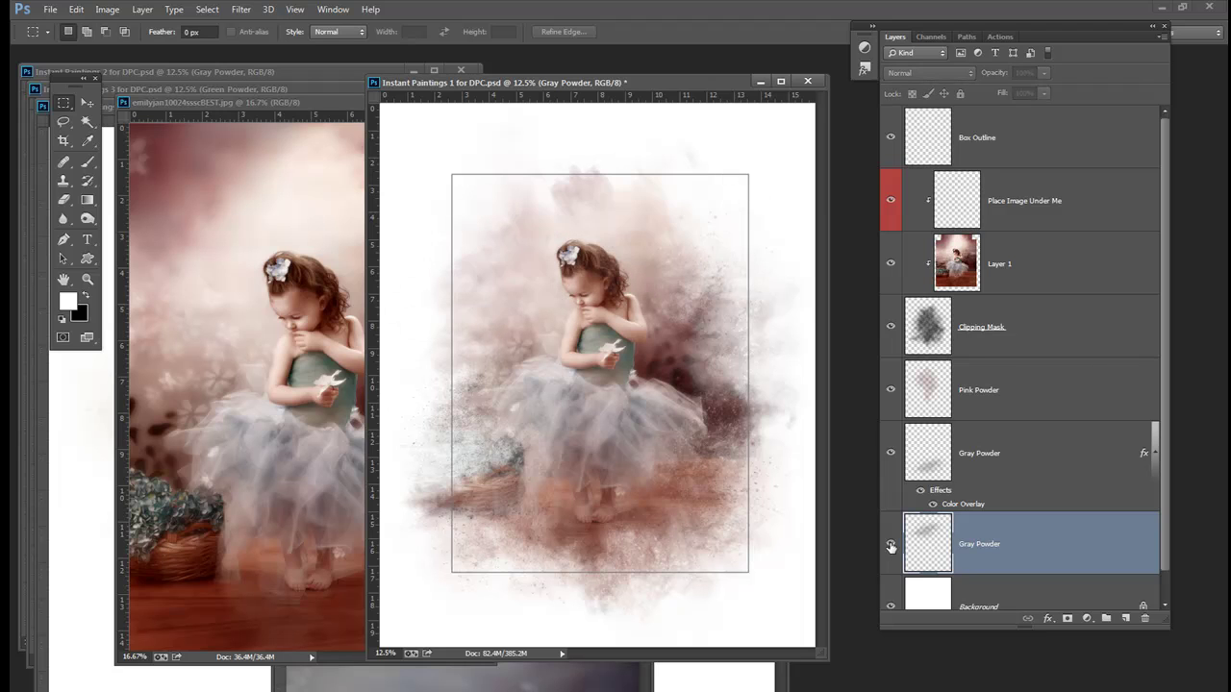
Step: Give the lower Gray Powder layer a Color Overlay in a light warm brown sampled from the photo
{"action": "left_click", "coordinate": [144, 10]}
{"action": "mouse_move", "coordinate": [161, 101]}
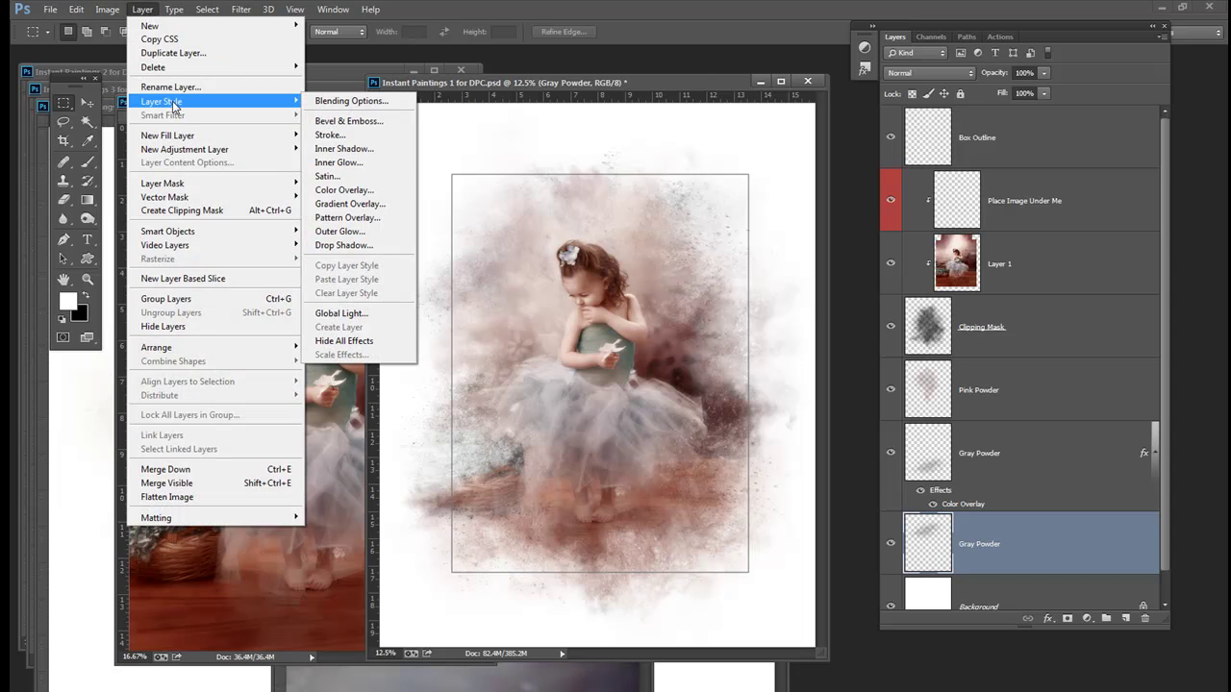
{"action": "left_click", "coordinate": [352, 195]}
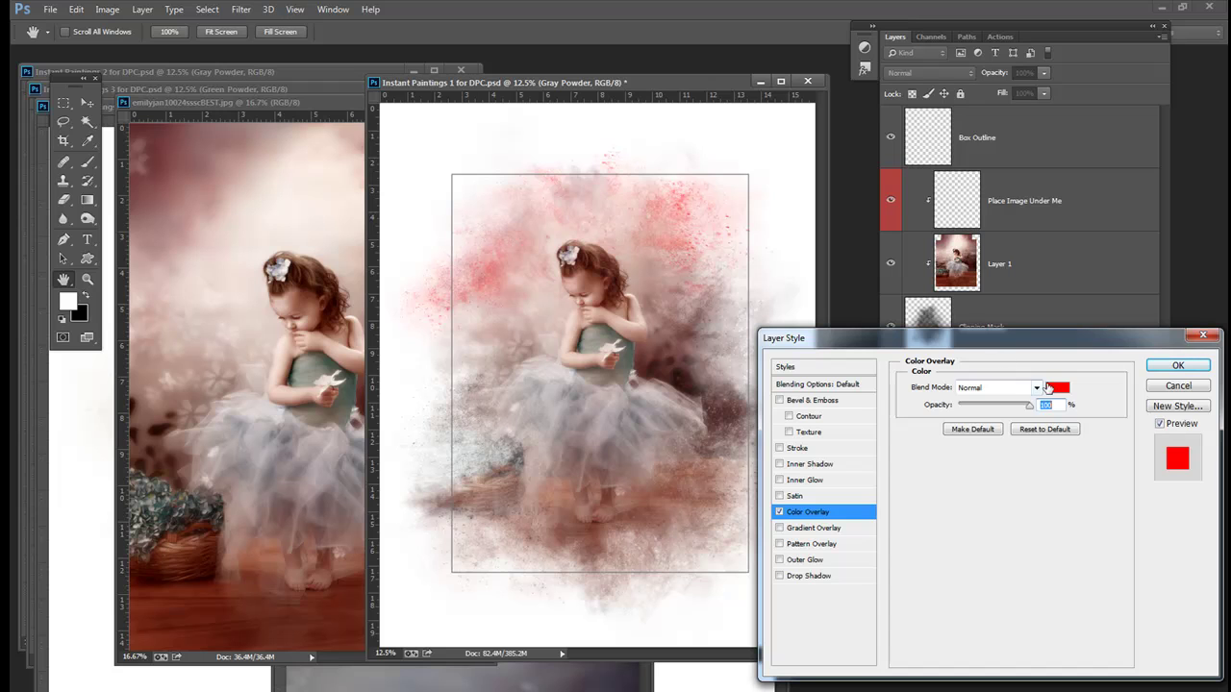
{"action": "left_click", "coordinate": [1056, 389]}
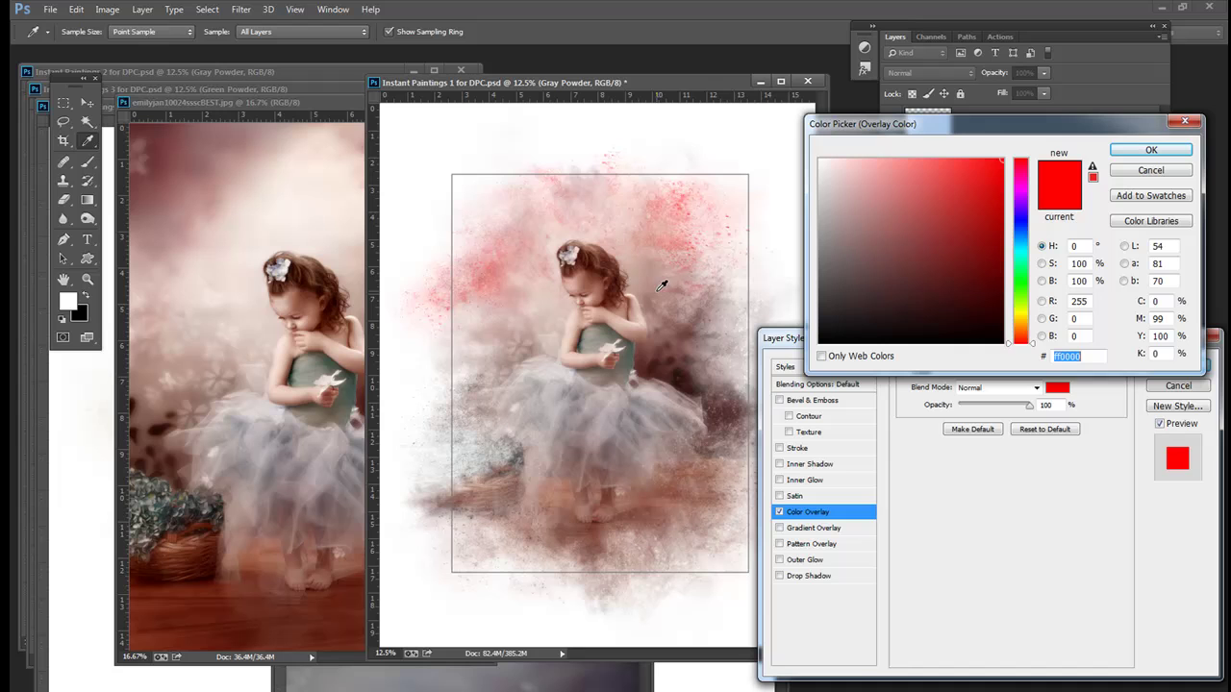
{"action": "left_click", "coordinate": [642, 331]}
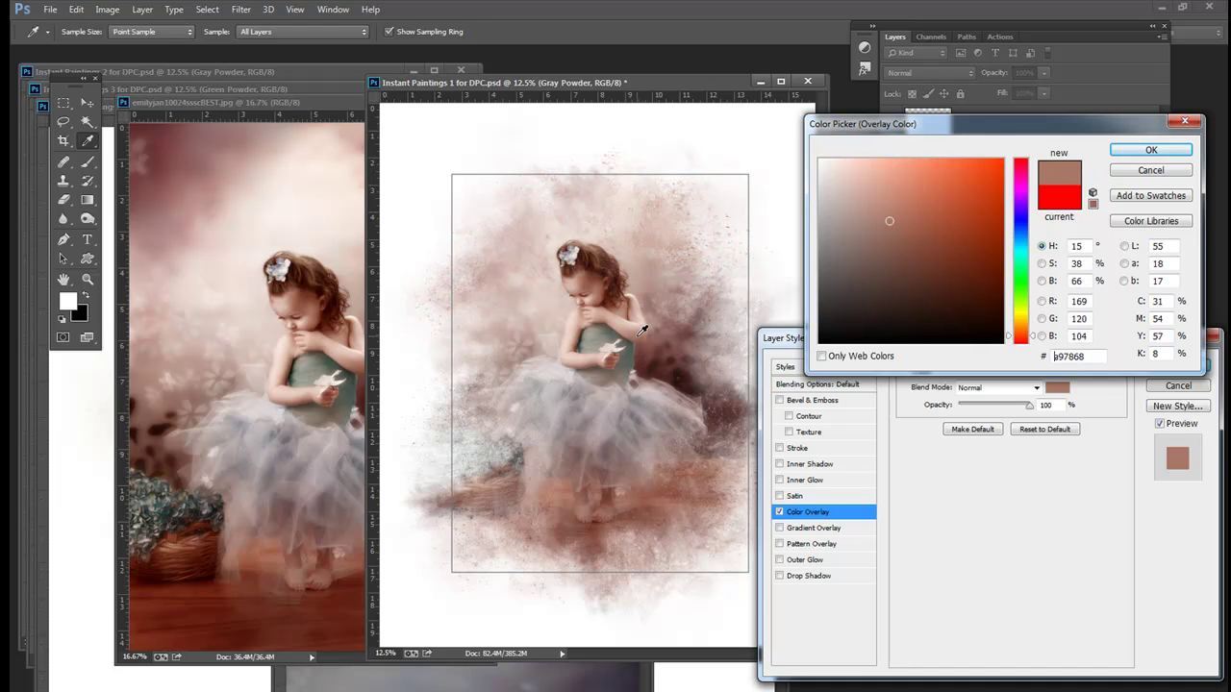
{"action": "left_click", "coordinate": [591, 274]}
{"action": "left_click", "coordinate": [594, 261]}
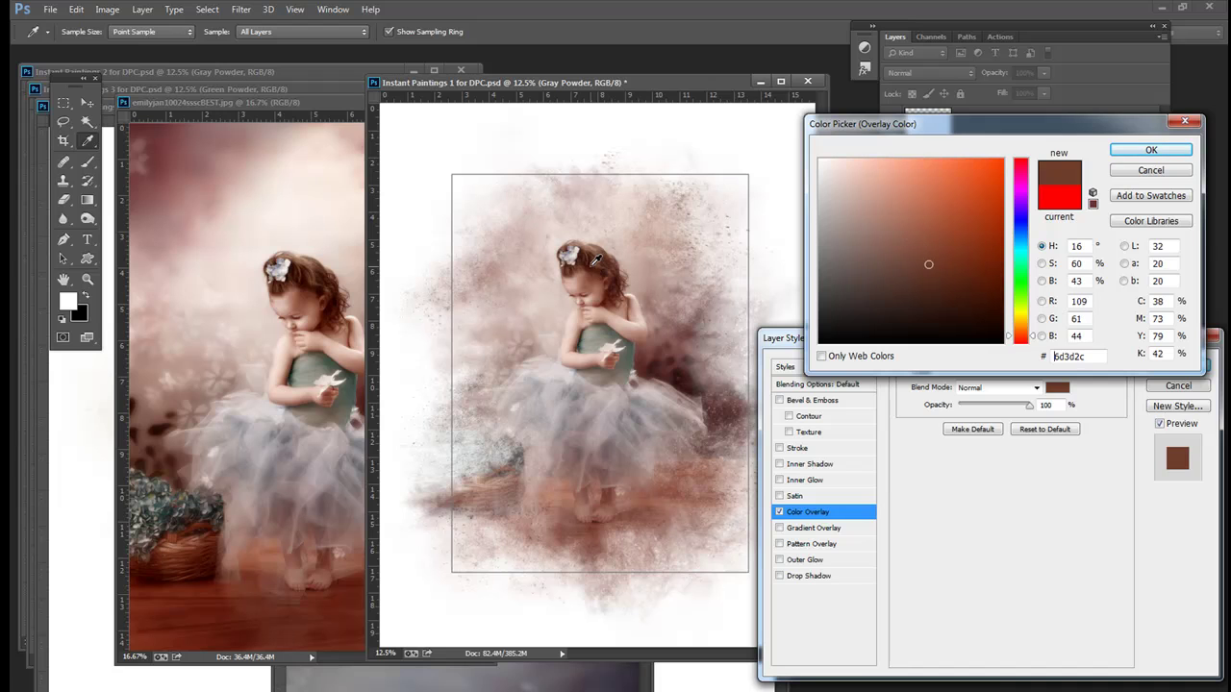
{"action": "left_click", "coordinate": [579, 341]}
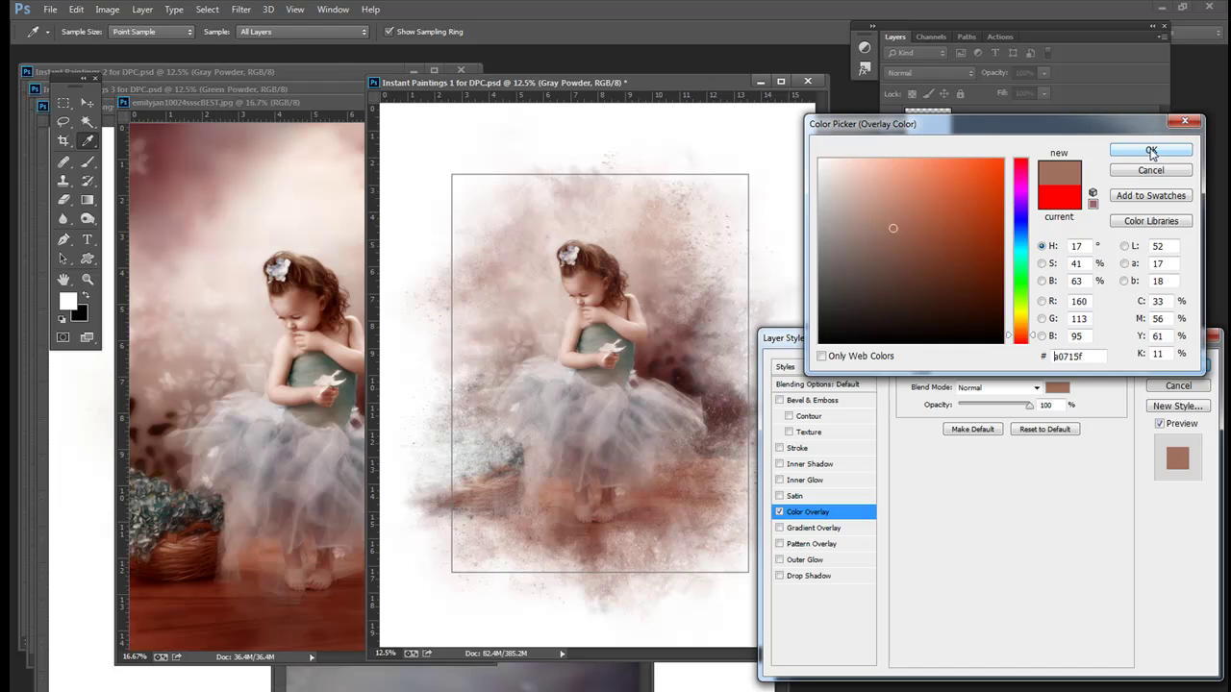
{"action": "left_click", "coordinate": [1150, 152]}
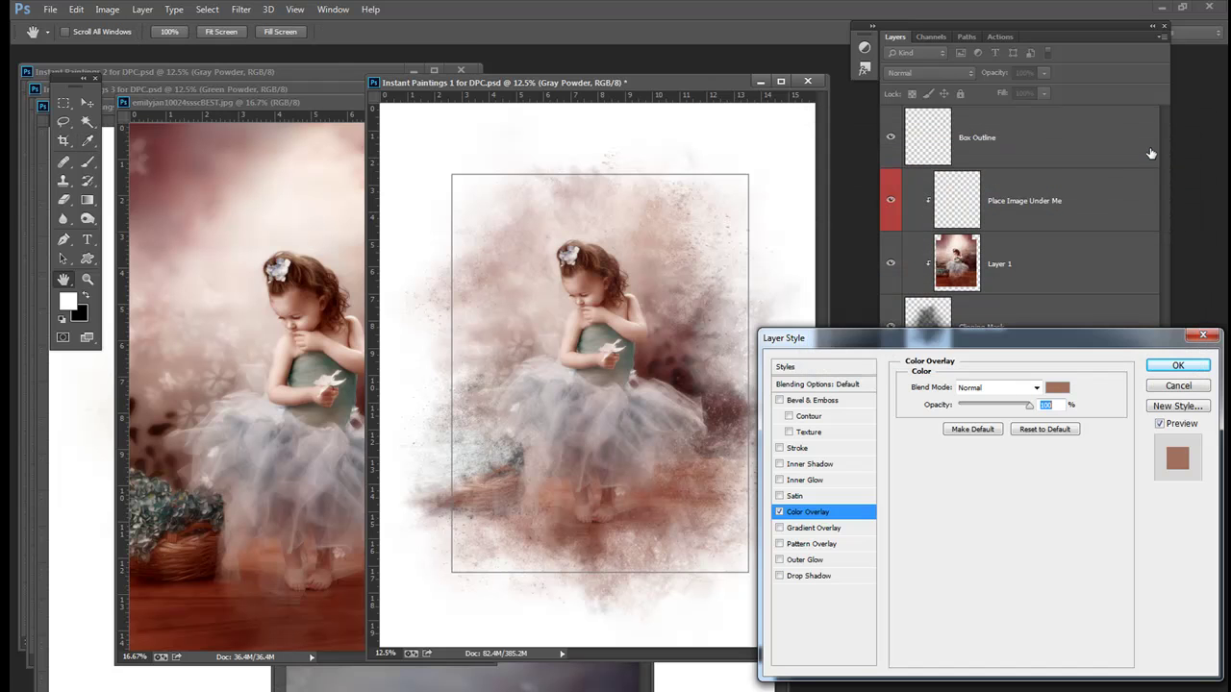
Step: Keep the brown overlay on Gray Powder and add a white layer mask to Clipping Mask
{"action": "left_click", "coordinate": [1178, 367]}
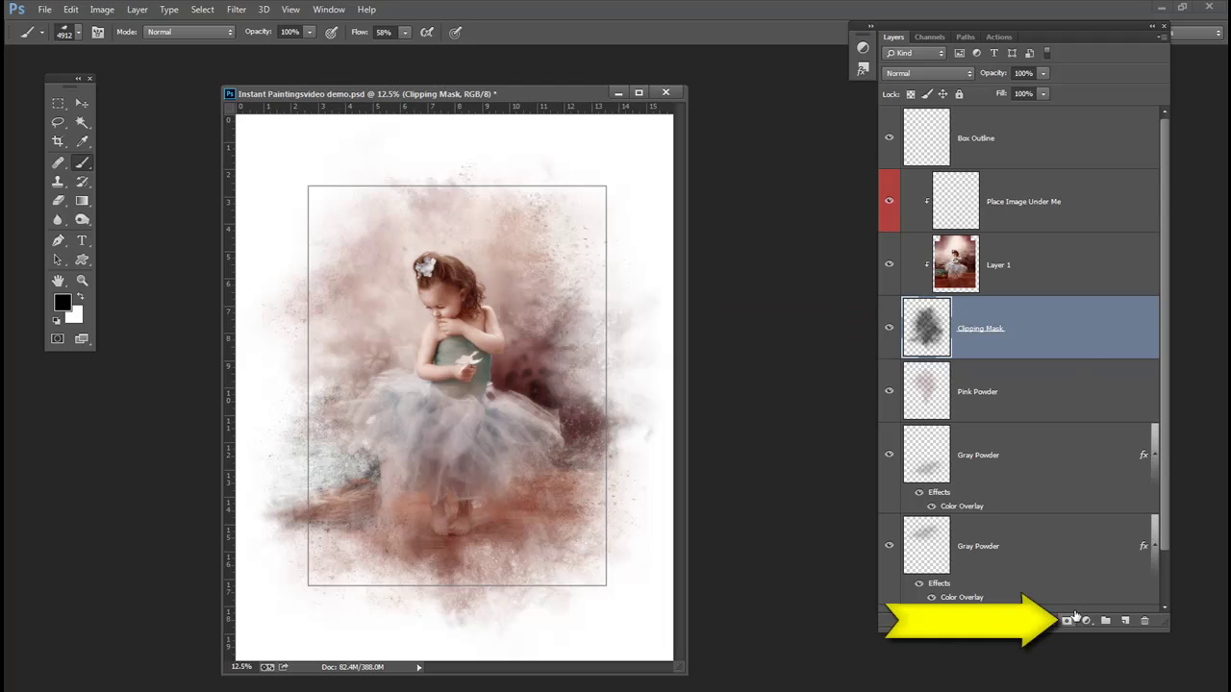
{"action": "left_click", "coordinate": [1065, 623]}
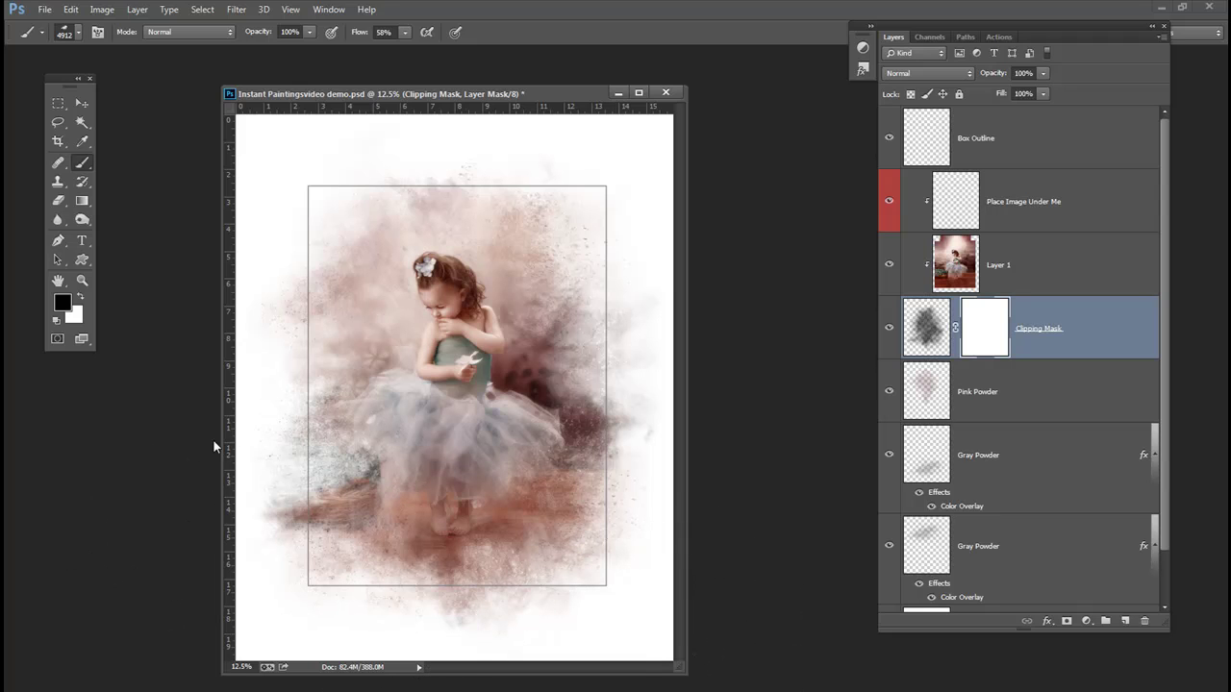
Step: Paint black on the Clipping Mask layer's mask along the left edge and bottom-centre
{"action": "left_click", "coordinate": [638, 92]}
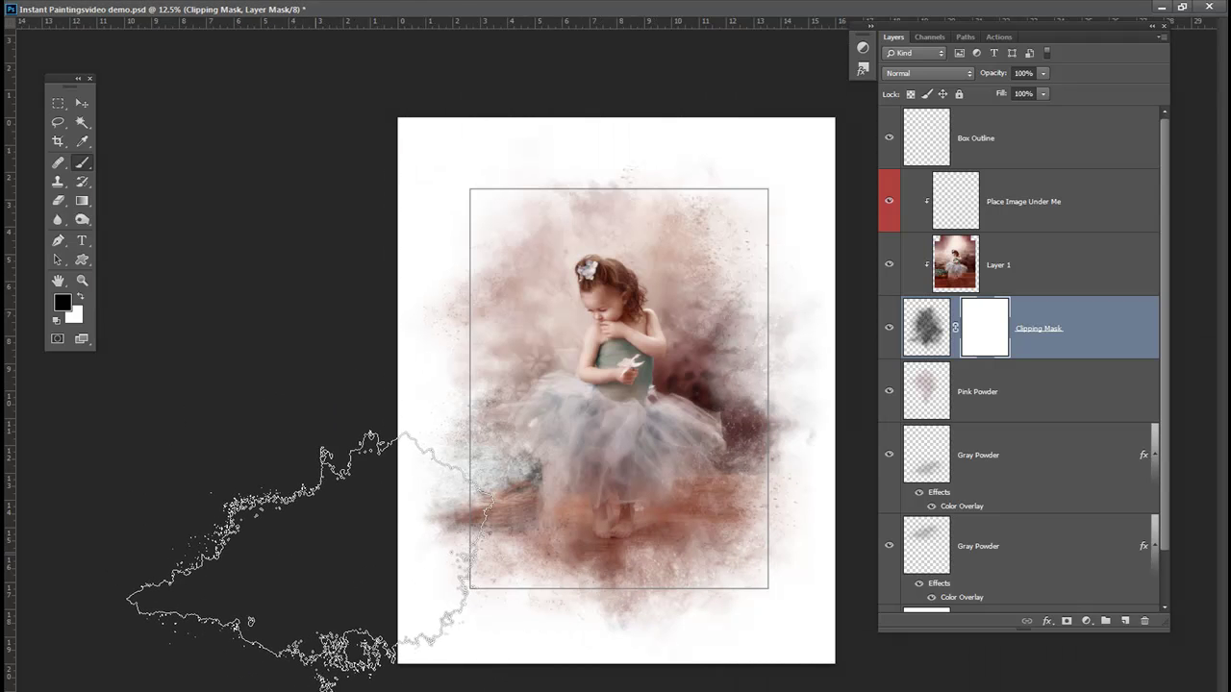
{"action": "left_click", "coordinate": [303, 554]}
{"action": "left_click_drag", "start_coordinate": [304, 554], "coordinate": [316, 621]}
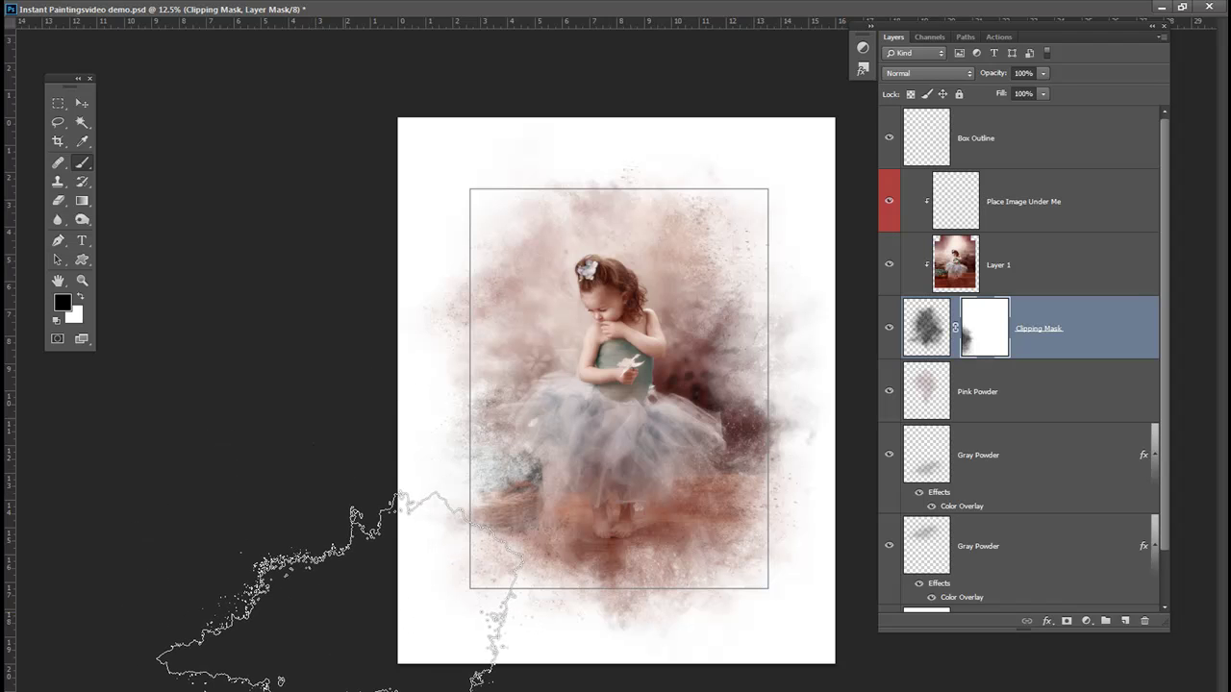
{"action": "mouse_move", "coordinate": [317, 625]}
{"action": "left_mouse_down"}
{"action": "mouse_move", "coordinate": [286, 354]}
{"action": "mouse_move", "coordinate": [313, 366]}
{"action": "left_mouse_up"}
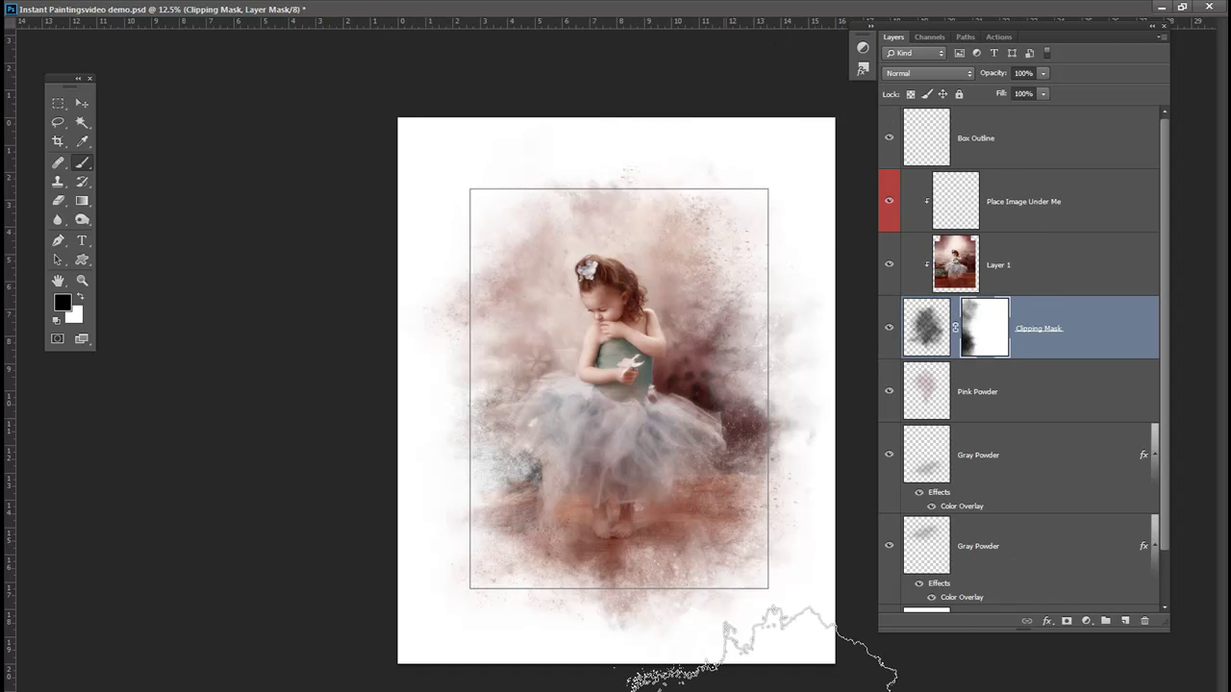
{"action": "left_click_drag", "start_coordinate": [529, 654], "coordinate": [750, 663]}
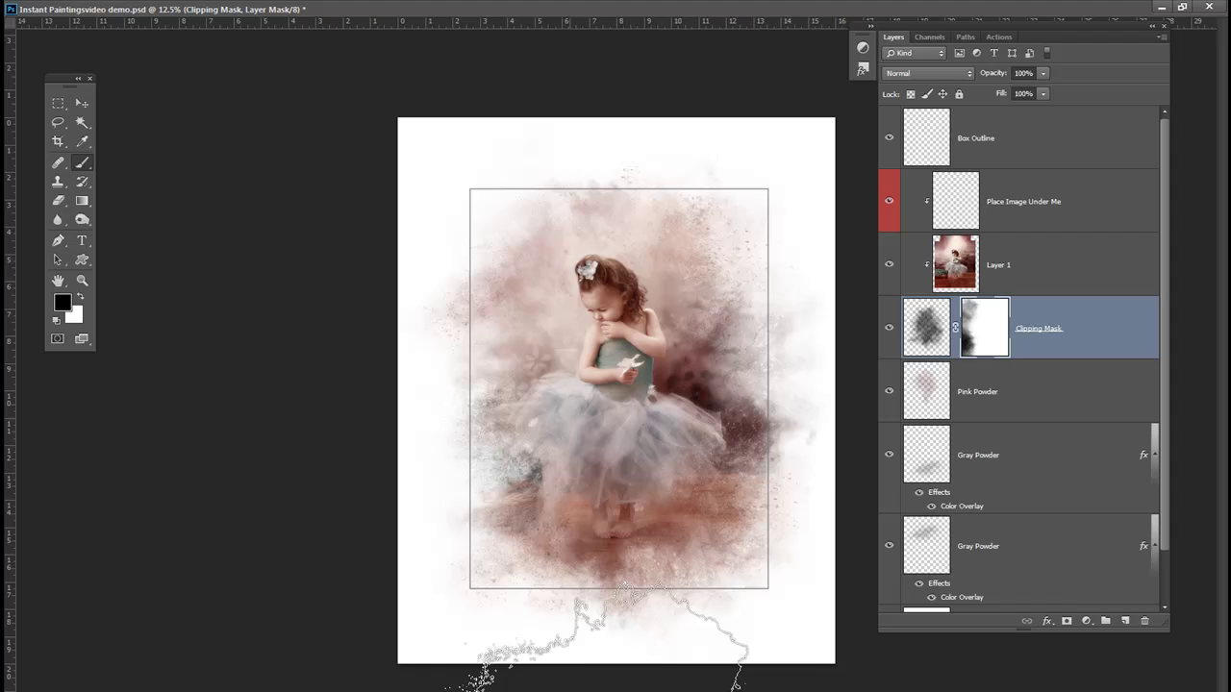
{"action": "left_click_drag", "start_coordinate": [712, 587], "coordinate": [769, 616]}
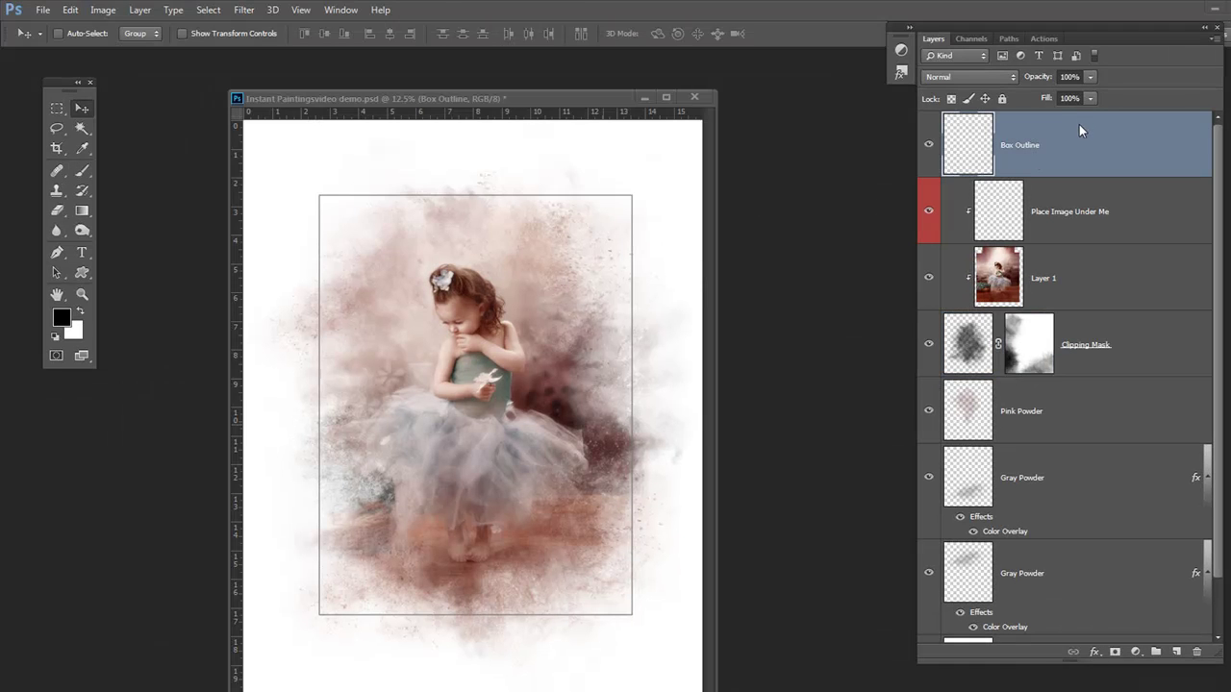
Step: Toggle the Box Outline layer's visibility several times to compare the frame on and off
{"action": "left_click", "coordinate": [929, 147]}
{"action": "left_click", "coordinate": [929, 148]}
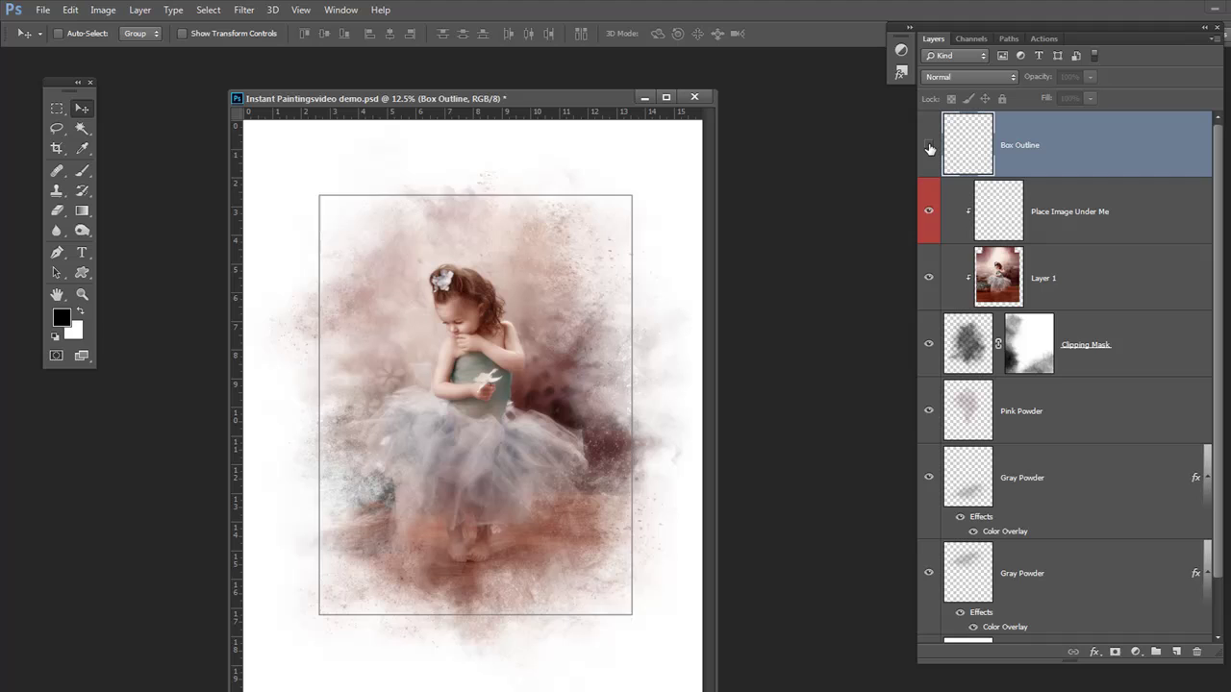
{"action": "left_click", "coordinate": [929, 147]}
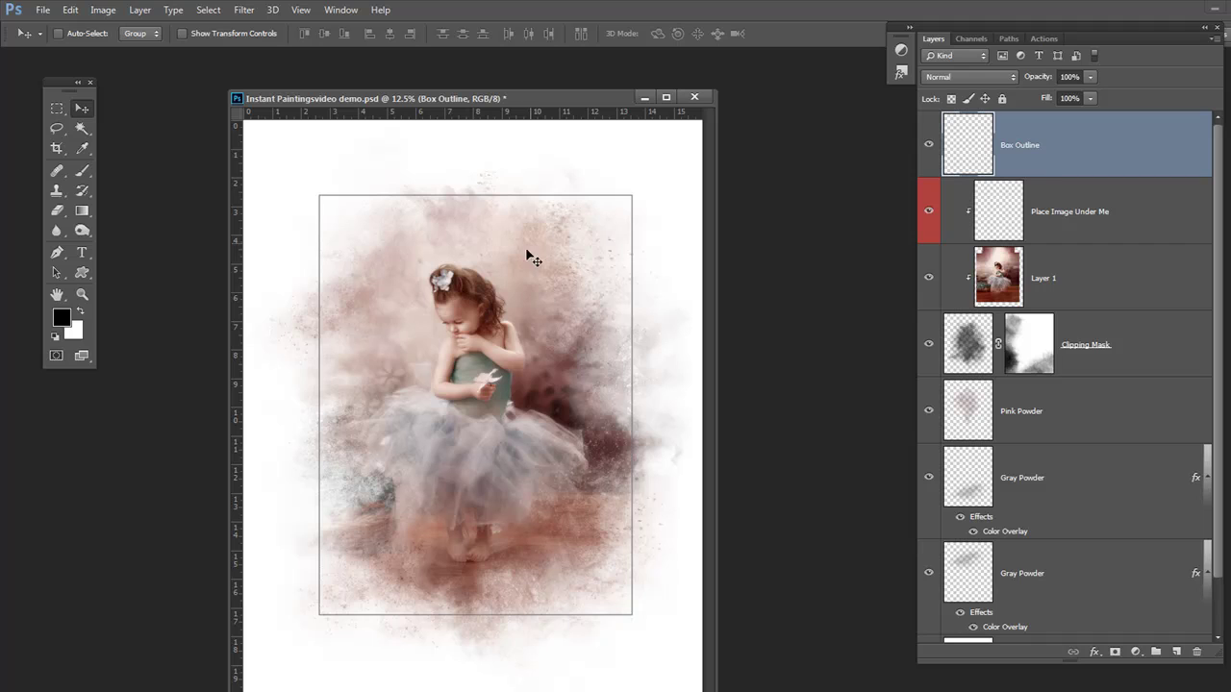
{"action": "left_click", "coordinate": [929, 145]}
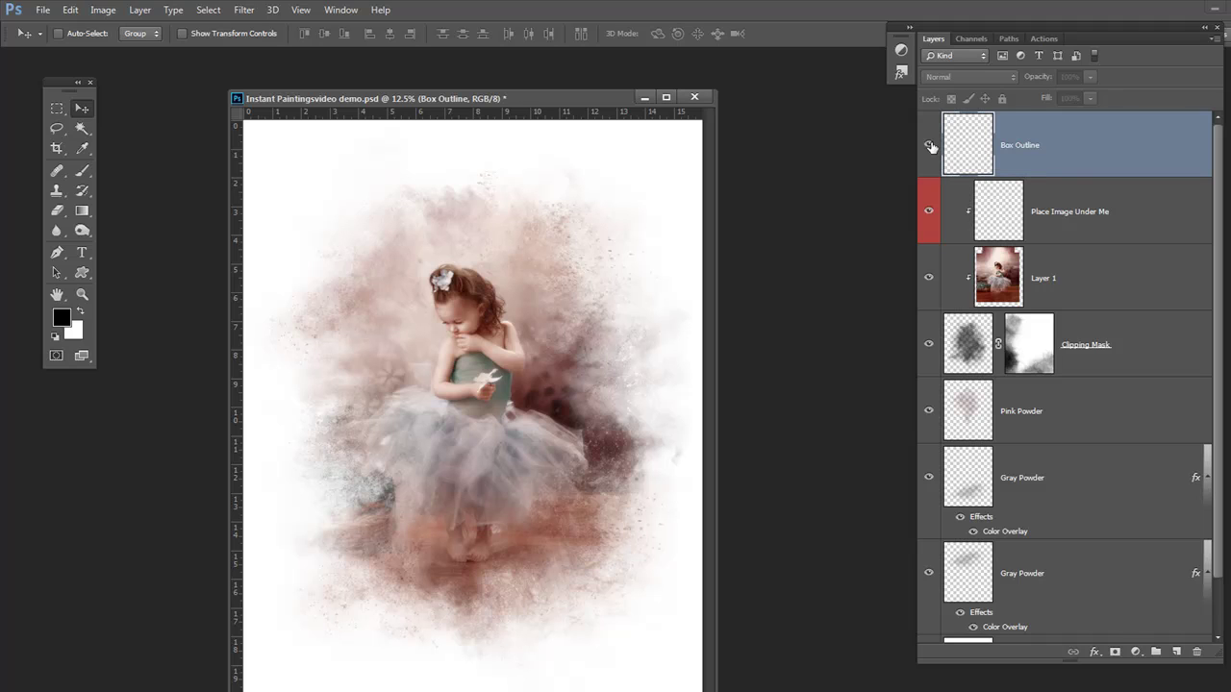
{"action": "left_click", "coordinate": [928, 145]}
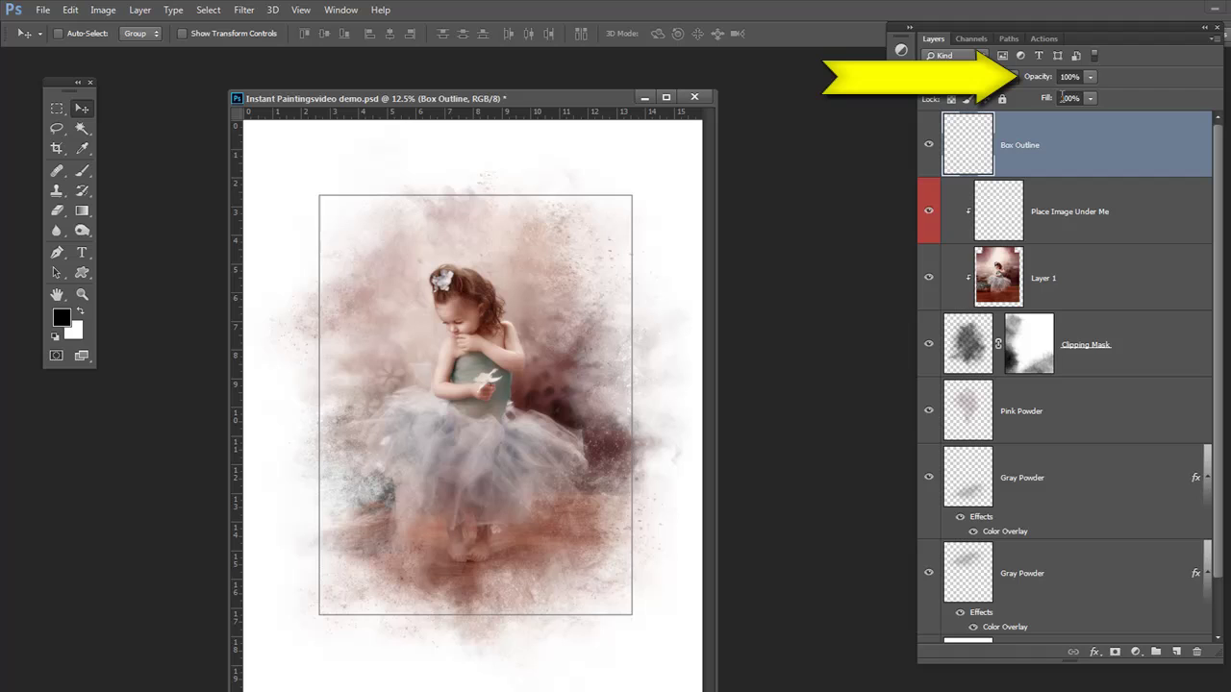
Step: Trial a lower Box Outline opacity, restore it to 100%, and open the Layer menu
{"action": "left_click", "coordinate": [1090, 76]}
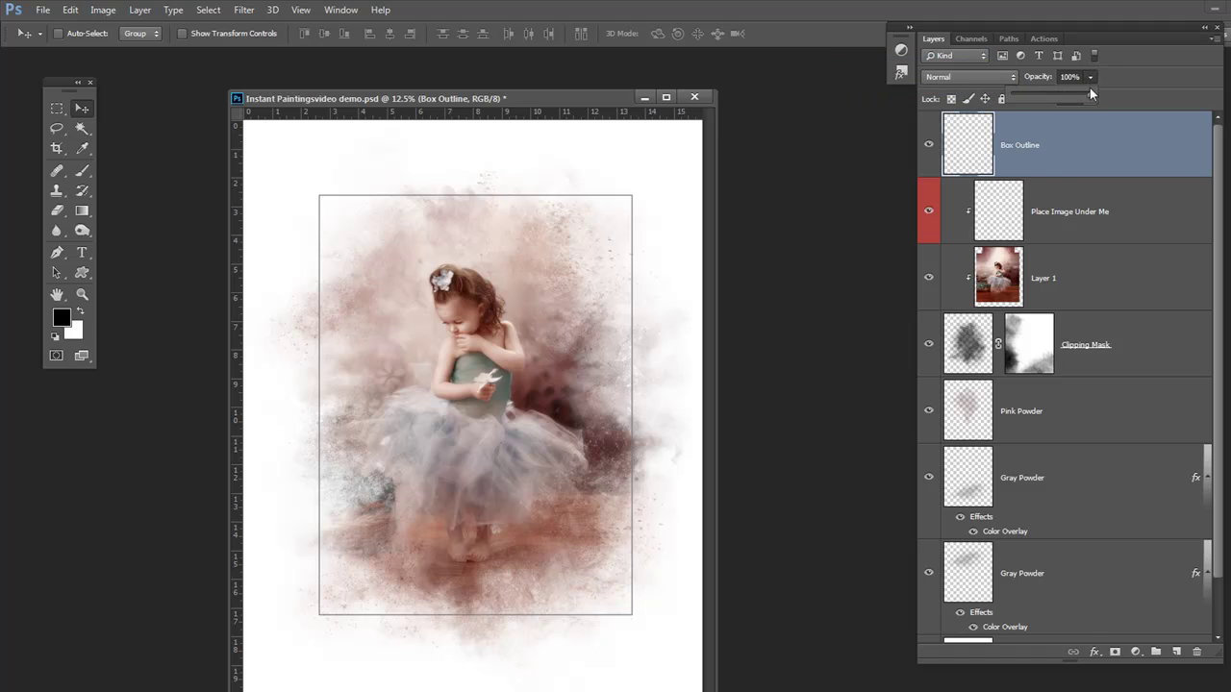
{"action": "mouse_move", "coordinate": [1071, 96]}
{"action": "left_mouse_down"}
{"action": "mouse_move", "coordinate": [1042, 97]}
{"action": "mouse_move", "coordinate": [1096, 97]}
{"action": "left_mouse_up"}
{"action": "left_click", "coordinate": [1050, 161]}
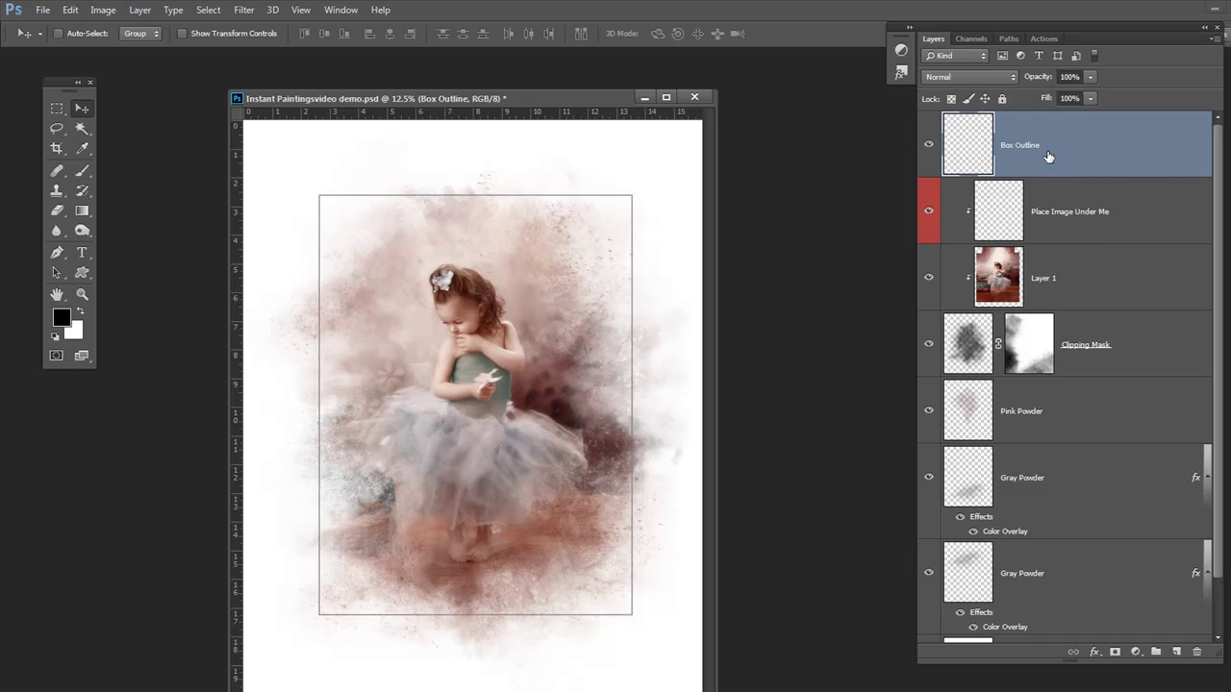
{"action": "left_click", "coordinate": [140, 10]}
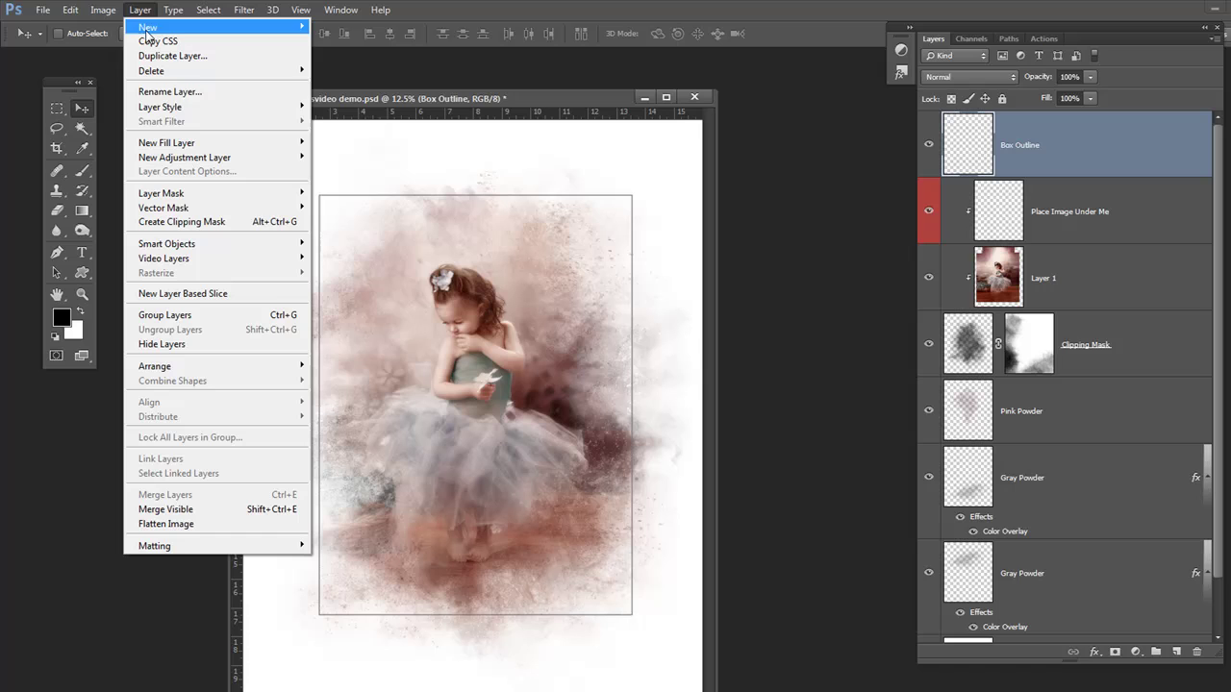
{"action": "mouse_move", "coordinate": [160, 107]}
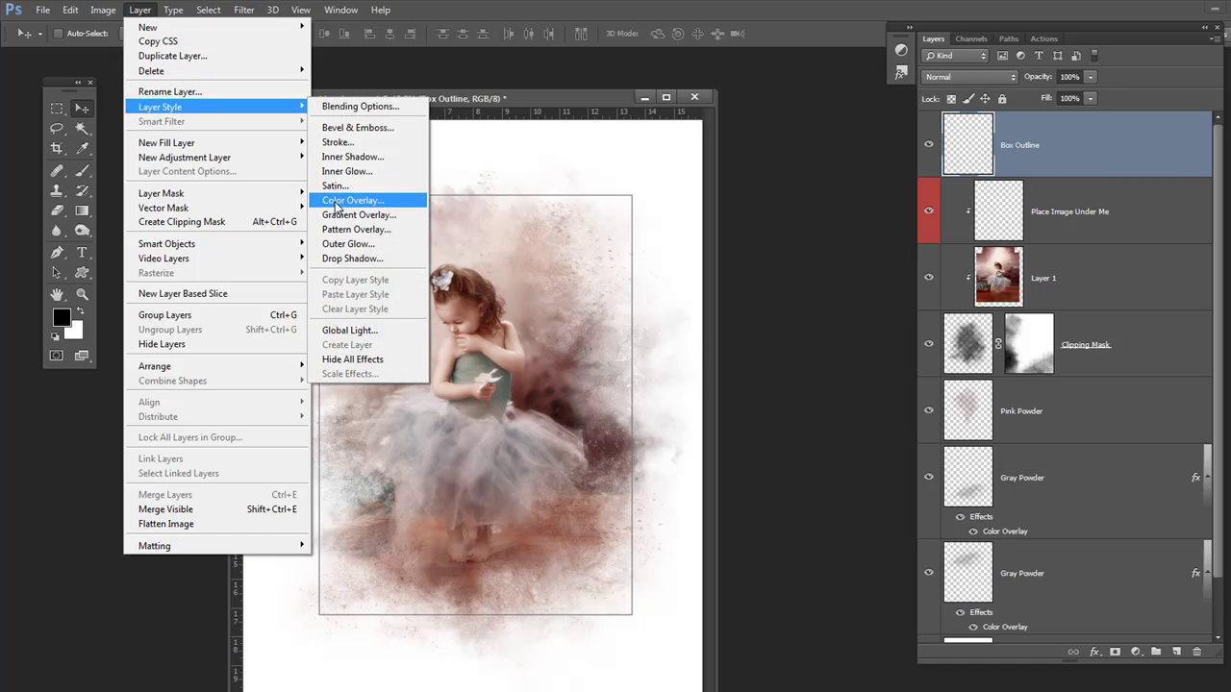
Step: Add a Color Overlay to Box Outline and sample colours from the dress, tutu and bow
{"action": "left_click", "coordinate": [337, 205]}
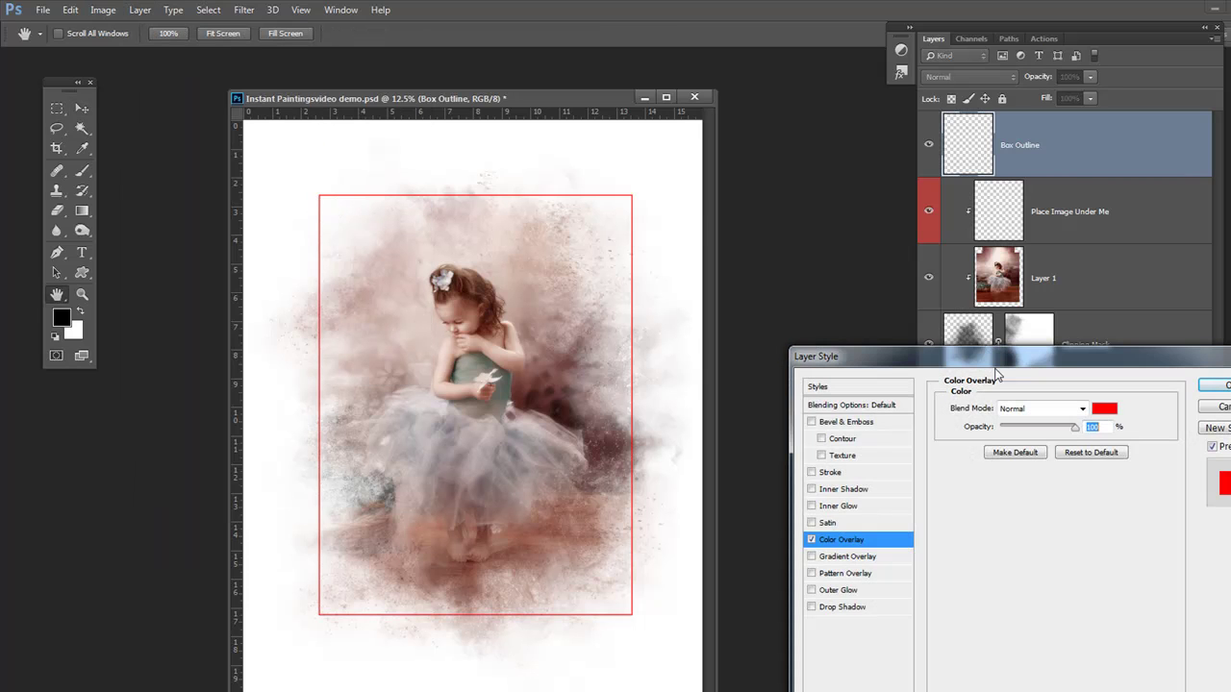
{"action": "left_click", "coordinate": [1103, 409]}
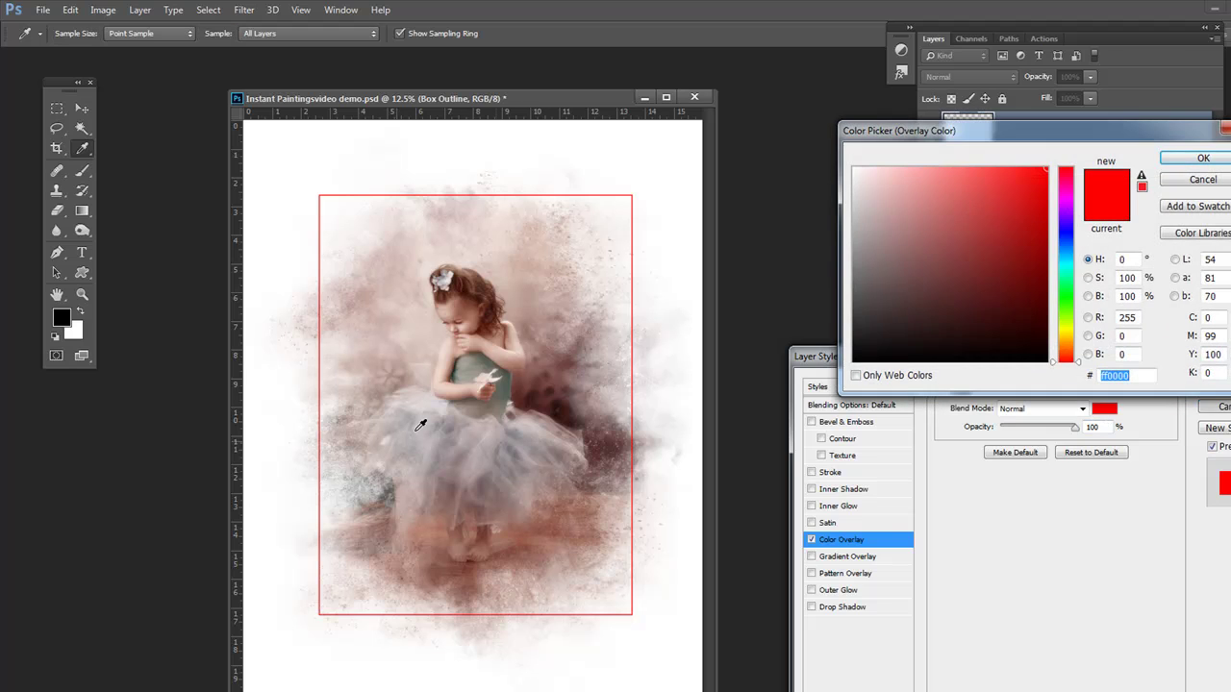
{"action": "left_click", "coordinate": [506, 384]}
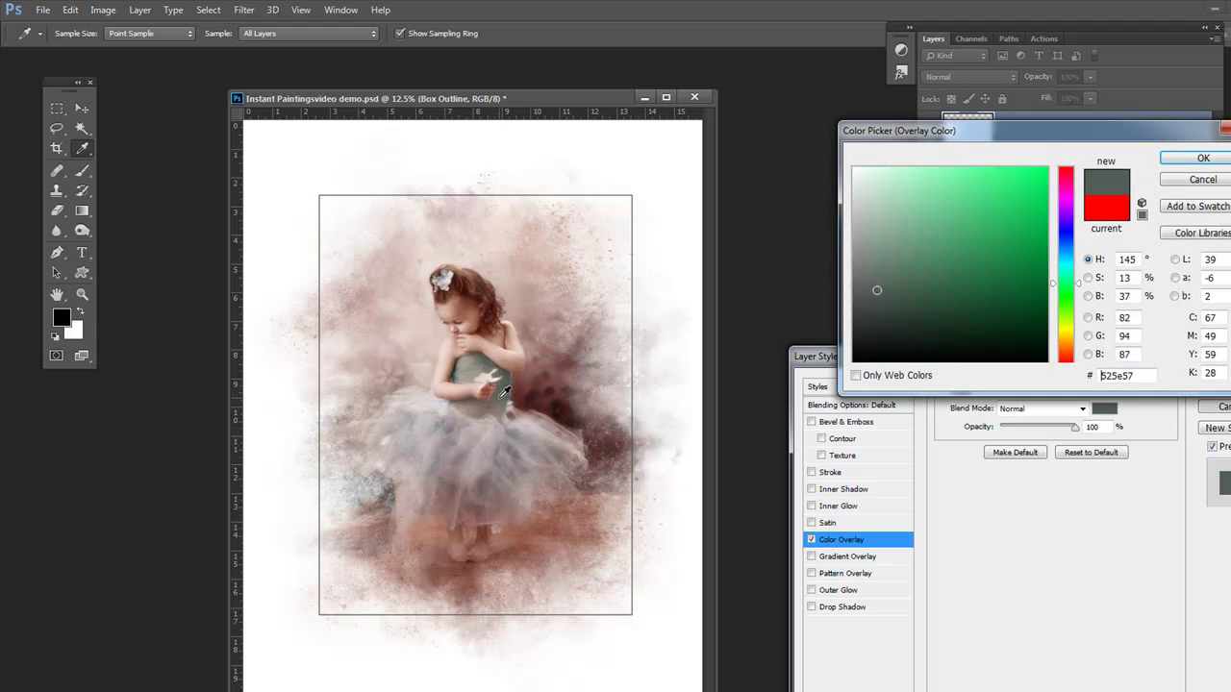
{"action": "left_click", "coordinate": [516, 450]}
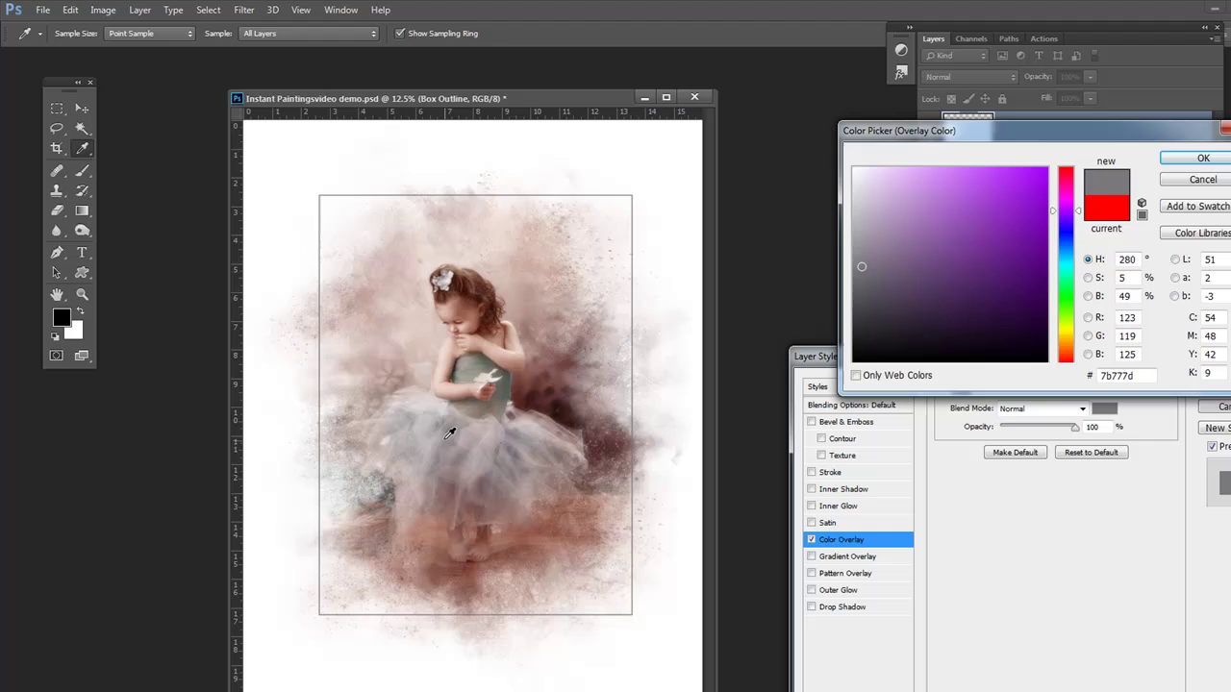
{"action": "left_click", "coordinate": [415, 407]}
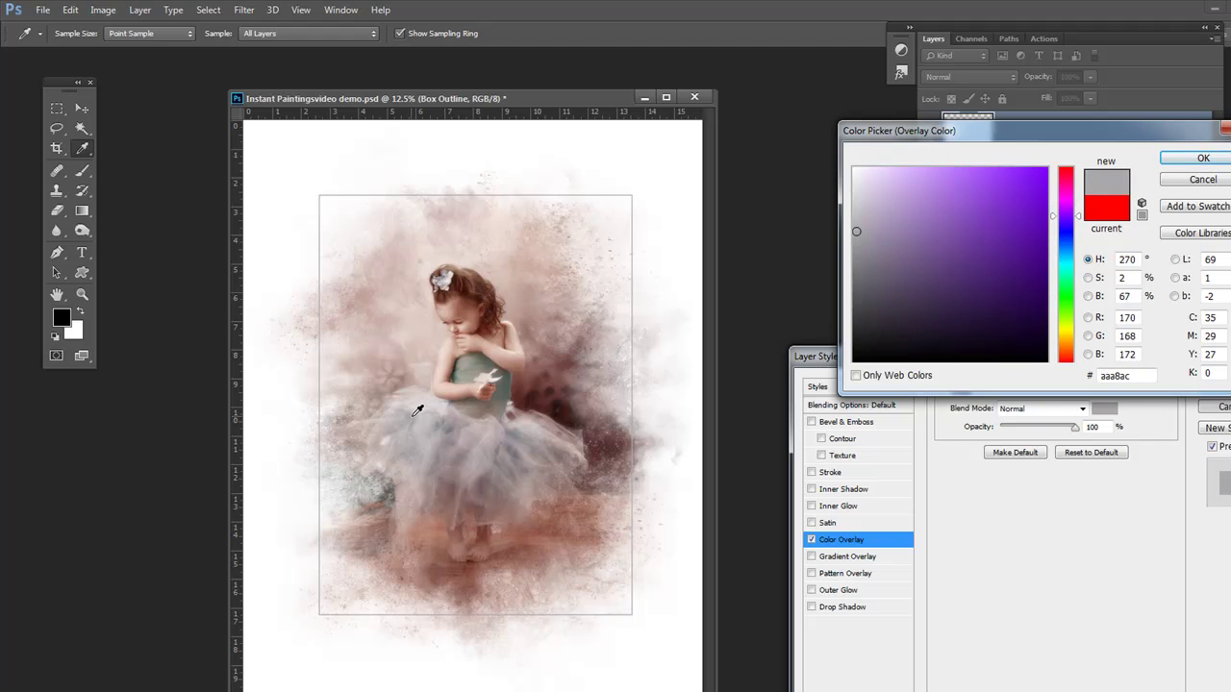
{"action": "left_click", "coordinate": [517, 425]}
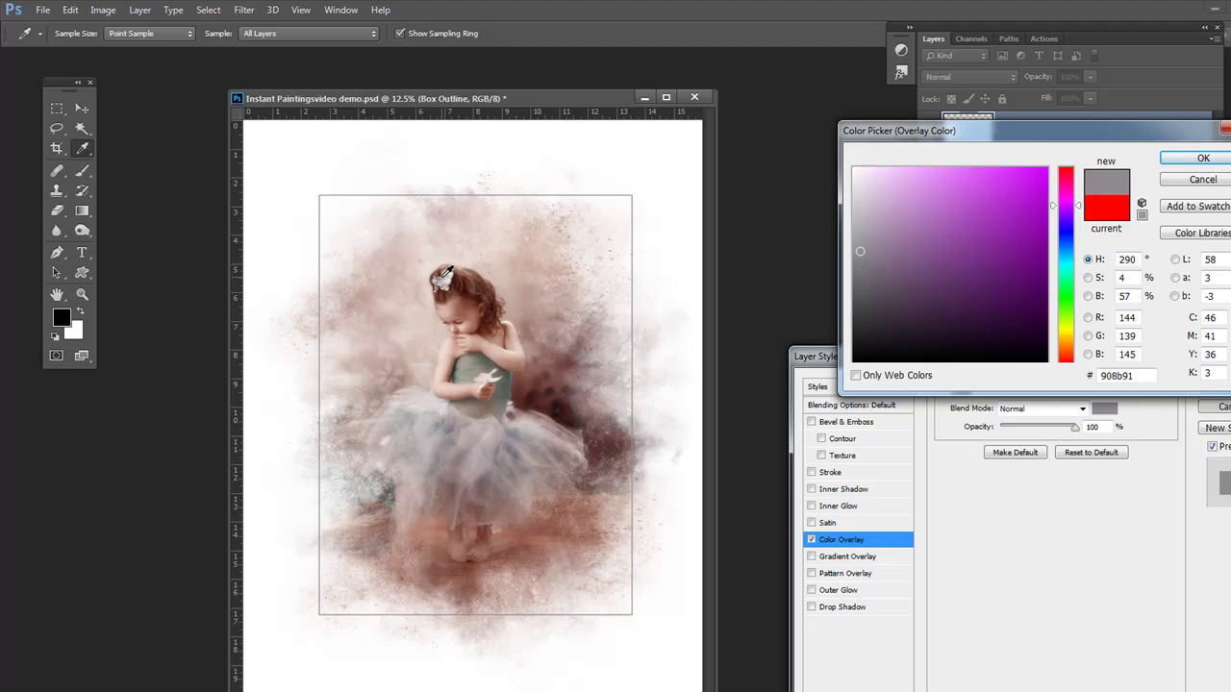
{"action": "left_click", "coordinate": [437, 284]}
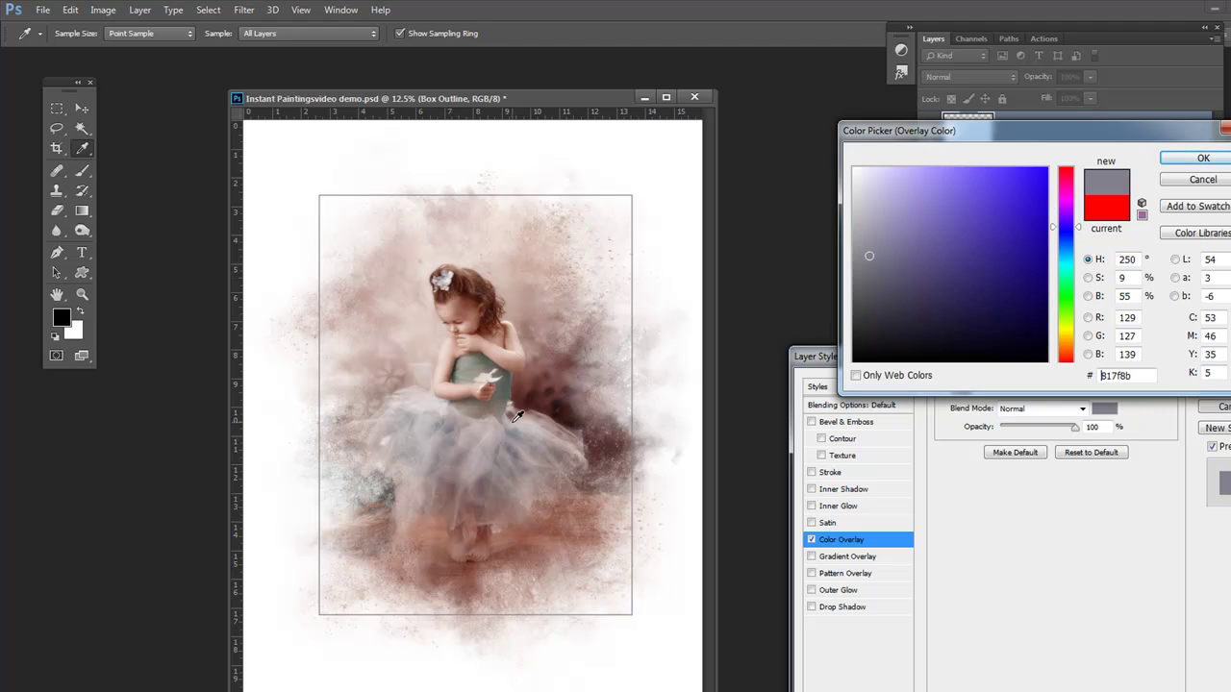
{"action": "left_click", "coordinate": [520, 456]}
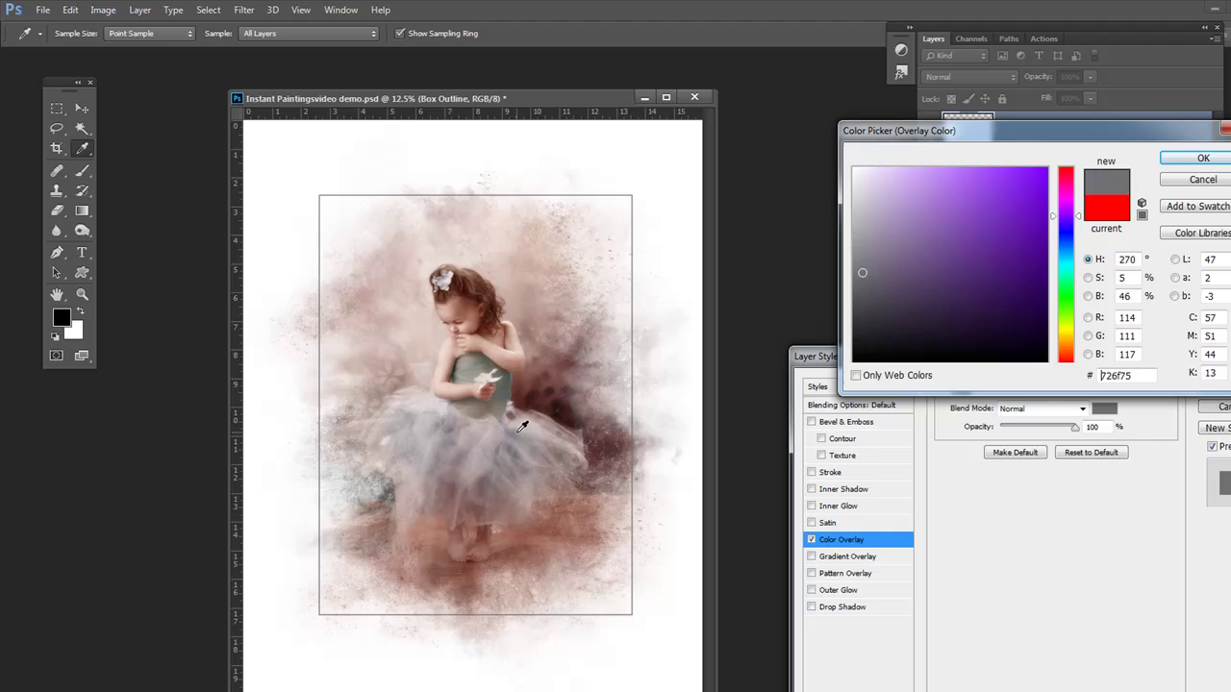
Step: Settle on muted bluish purple #626282 and apply the overlay to Box Outline
{"action": "left_click", "coordinate": [520, 426]}
{"action": "left_click", "coordinate": [522, 451]}
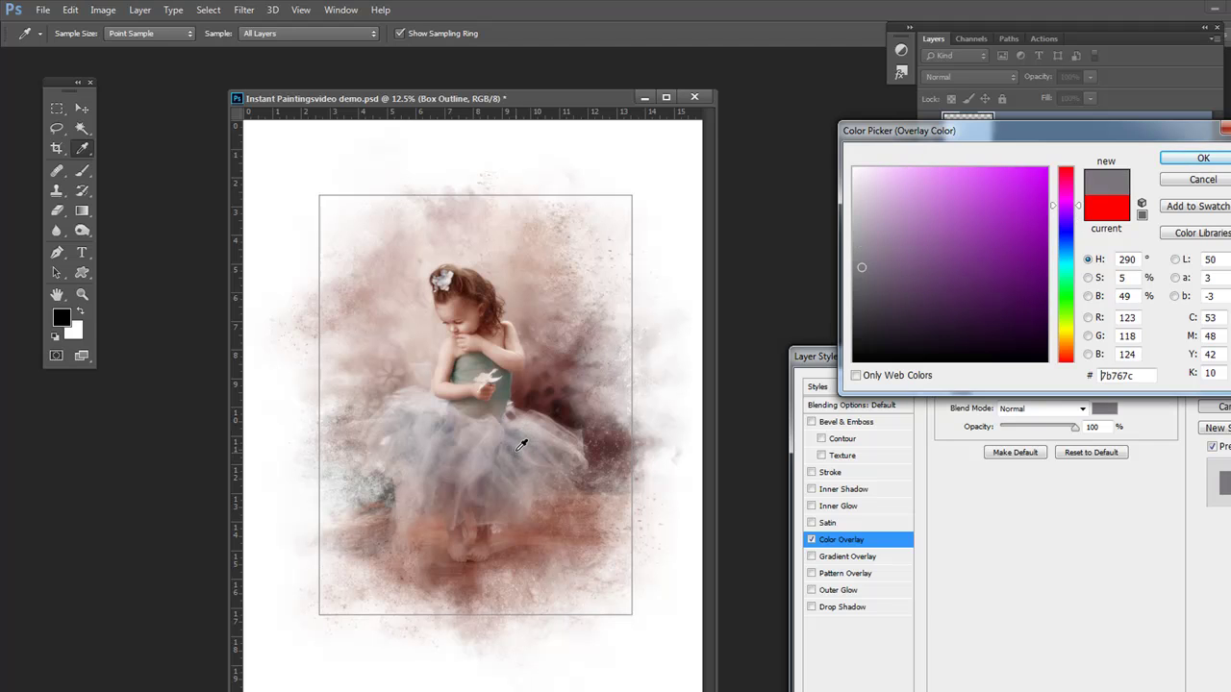
{"action": "left_click", "coordinate": [520, 430]}
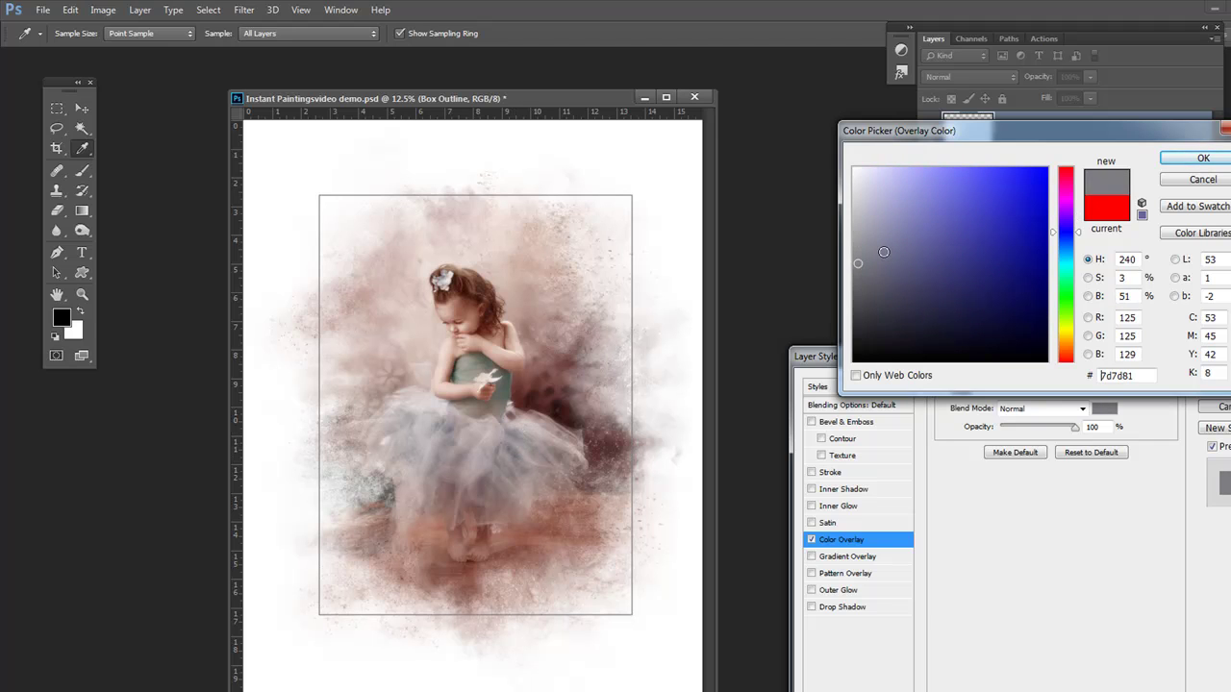
{"action": "mouse_move", "coordinate": [884, 252]}
{"action": "left_mouse_down"}
{"action": "mouse_move", "coordinate": [890, 243]}
{"action": "mouse_move", "coordinate": [899, 262]}
{"action": "left_mouse_up"}
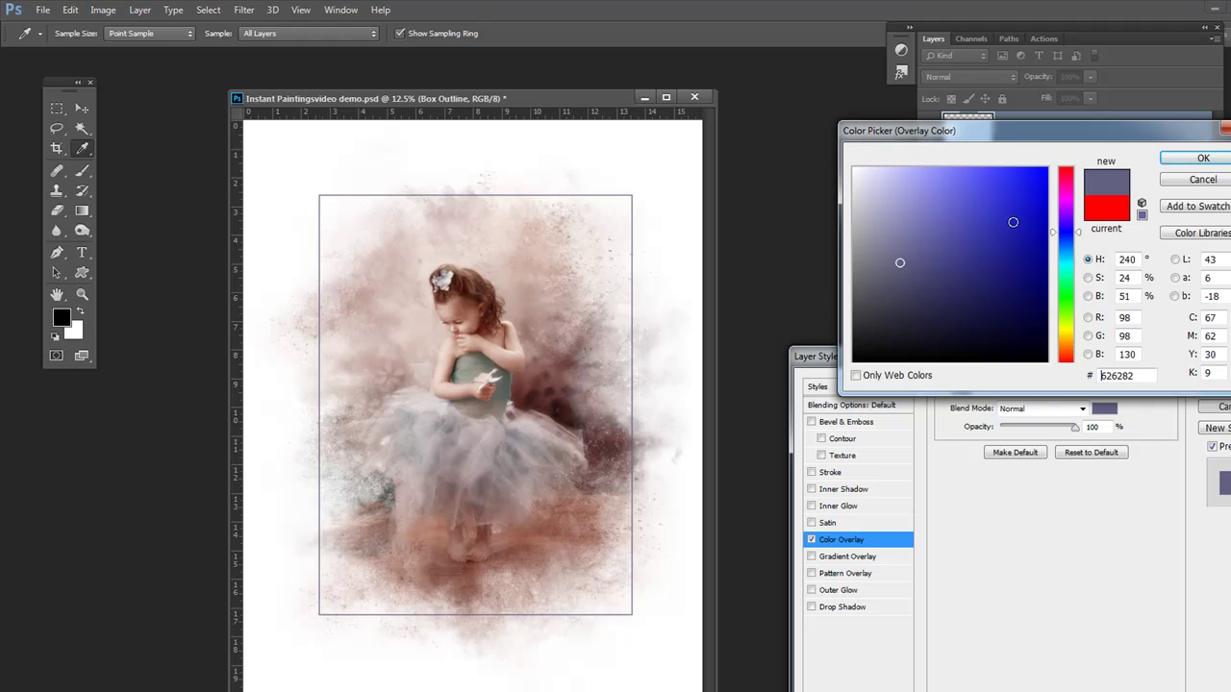
{"action": "left_click", "coordinate": [1207, 161]}
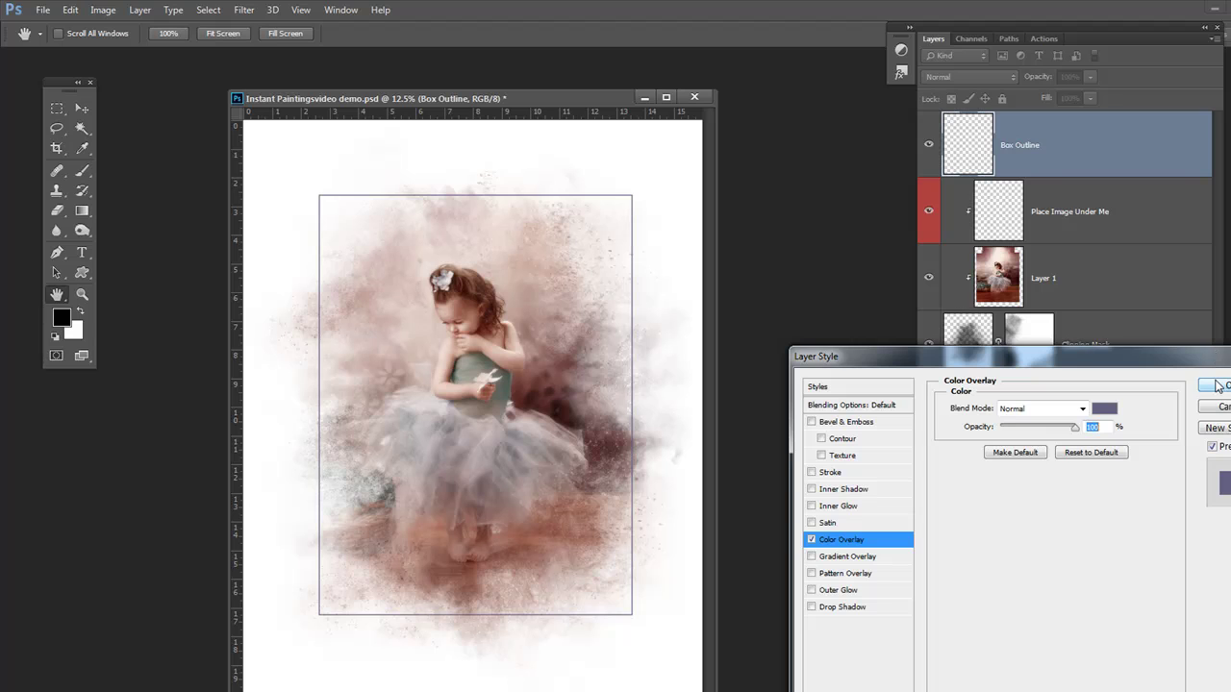
{"action": "left_click", "coordinate": [1217, 386]}
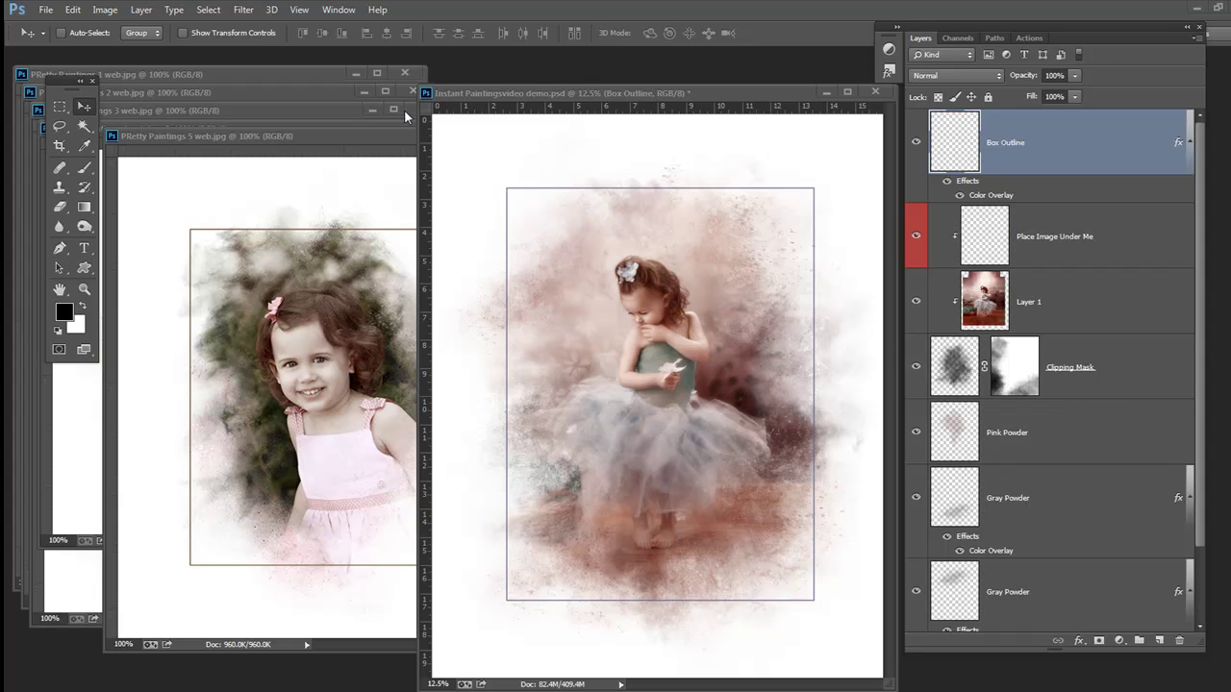
Step: Move PRetty Paintings examples 5 through 2 aside and centre PRetty Paintings 1 in front
{"action": "left_click_drag", "start_coordinate": [316, 139], "coordinate": [654, 193]}
{"action": "left_click_drag", "start_coordinate": [292, 129], "coordinate": [586, 248]}
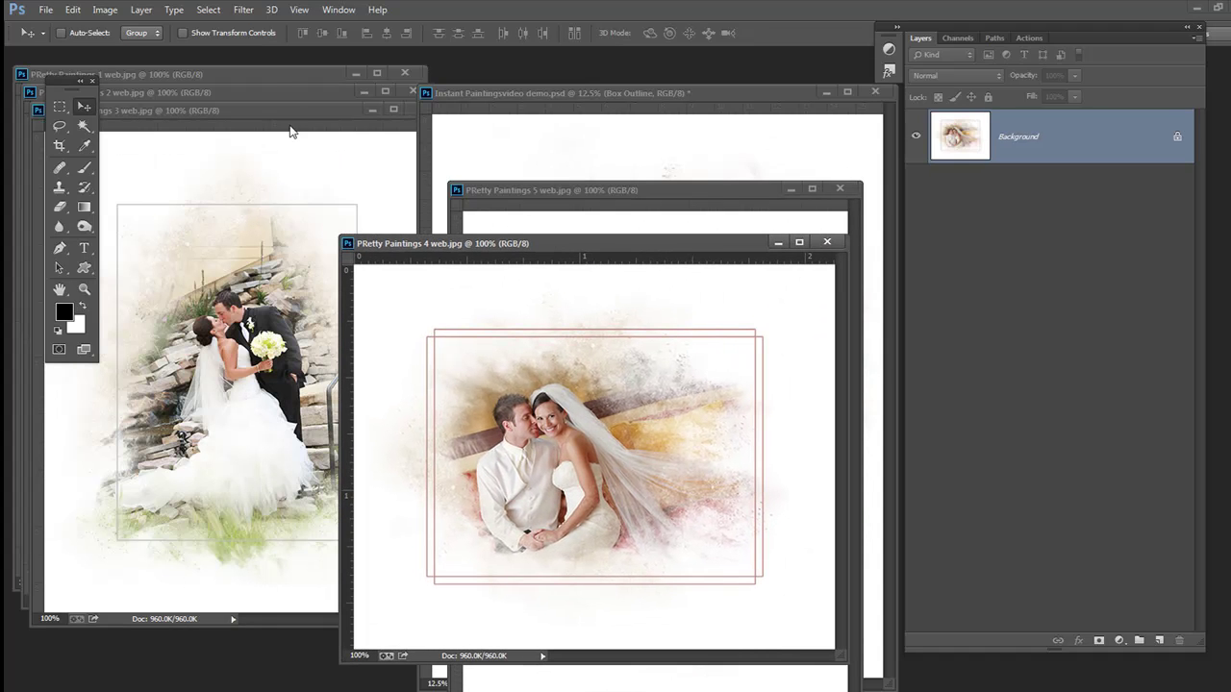
{"action": "left_click_drag", "start_coordinate": [281, 107], "coordinate": [682, 194]}
{"action": "left_click", "coordinate": [271, 93]}
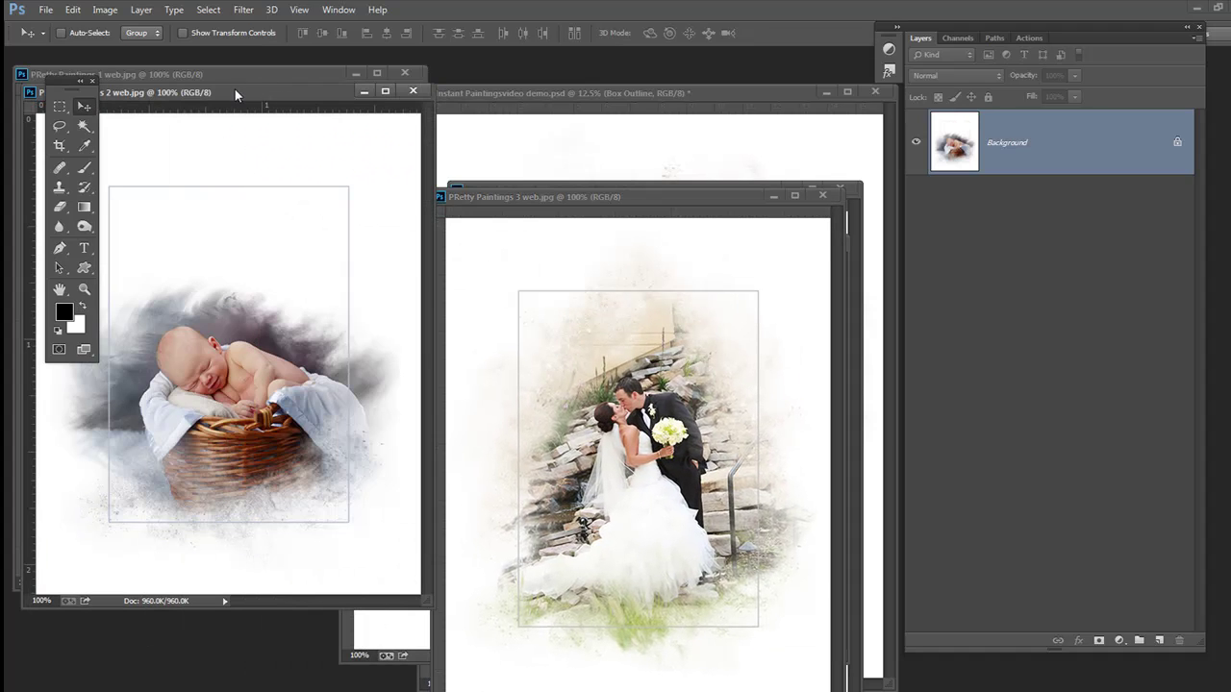
{"action": "mouse_move", "coordinate": [234, 88]}
{"action": "left_mouse_down"}
{"action": "mouse_move", "coordinate": [557, 125]}
{"action": "mouse_move", "coordinate": [606, 145]}
{"action": "left_mouse_up"}
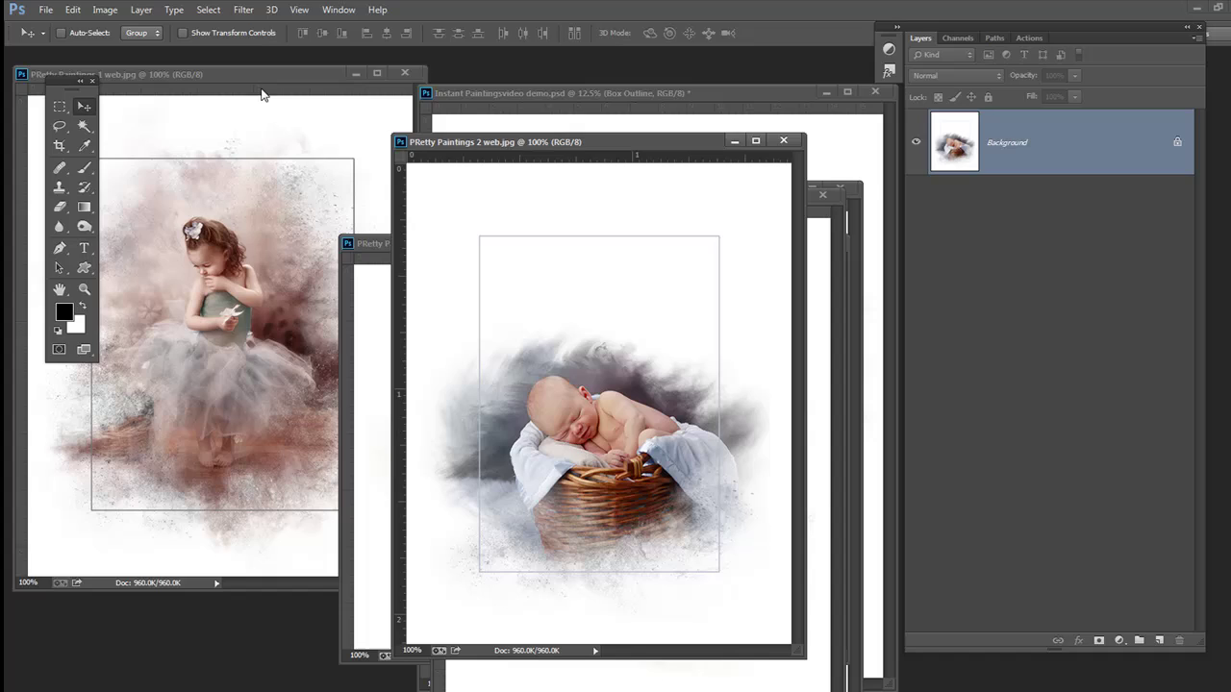
{"action": "left_click_drag", "start_coordinate": [271, 77], "coordinate": [486, 132]}
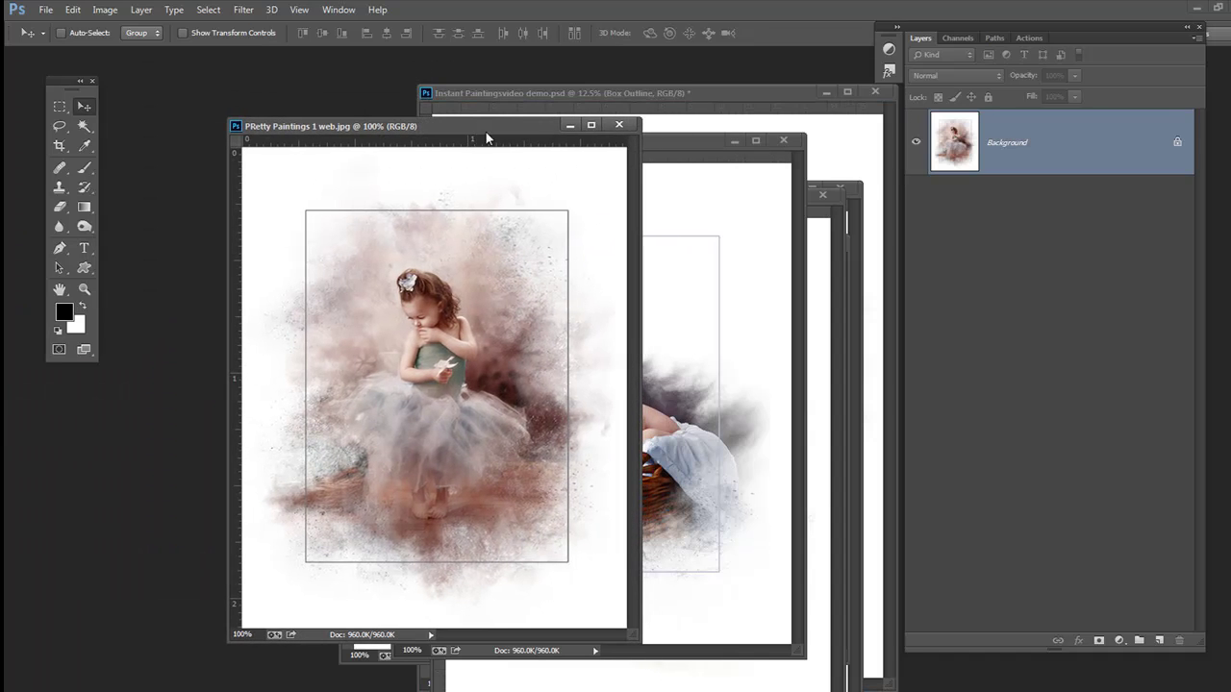